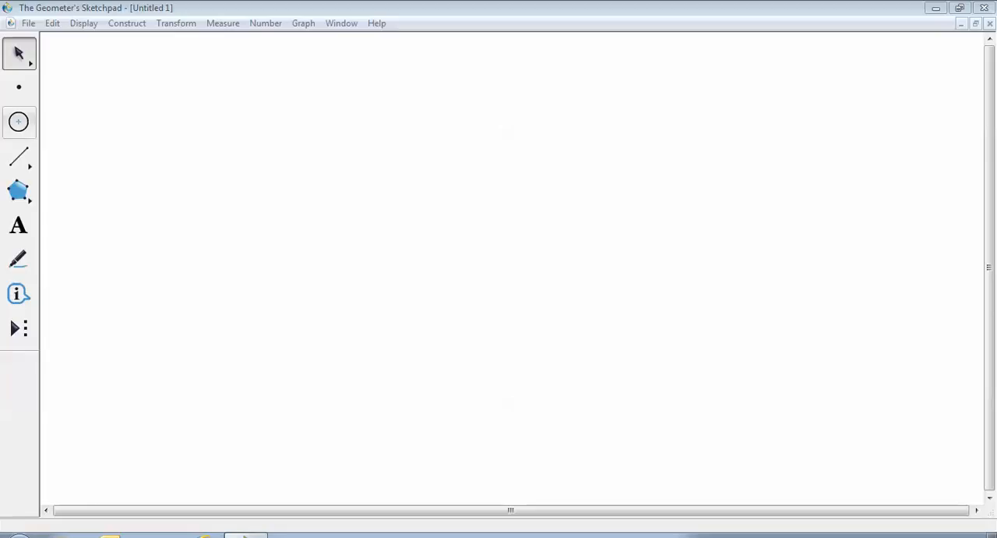
# - Draw a circle with a circumference of about 9.9 cm and three smaller circles below and beside it
pyautogui.click(19, 122)
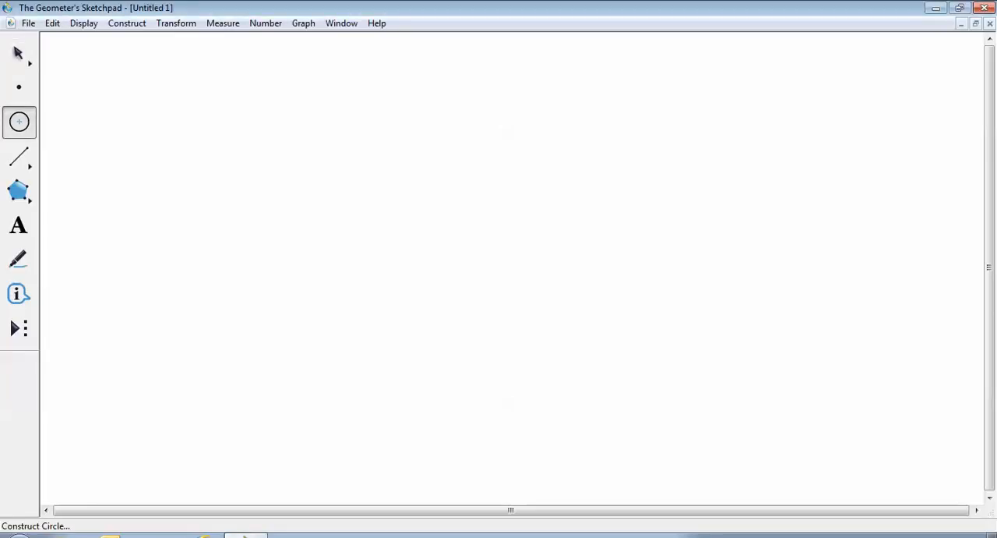
pyautogui.moveTo(171, 121); pyautogui.dragTo(207, 147)
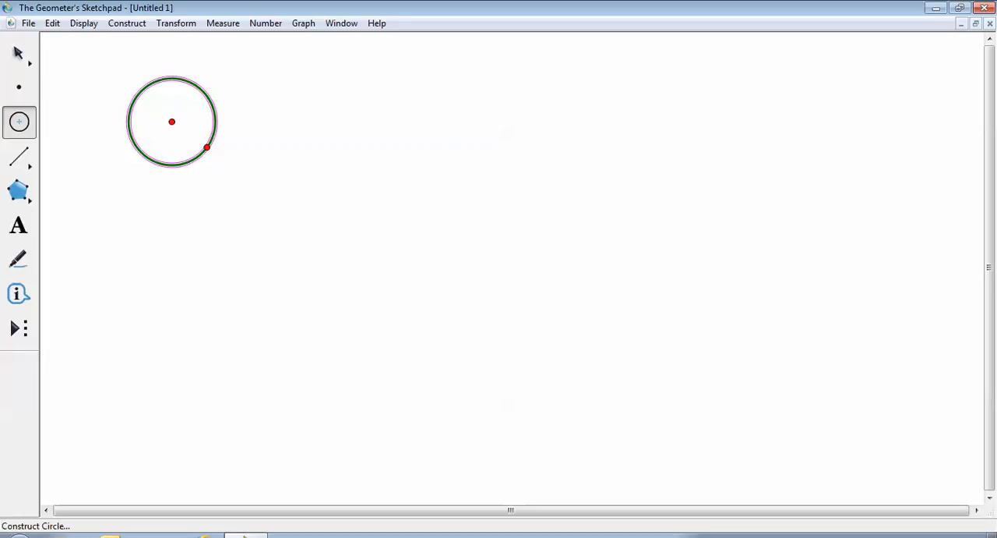
pyautogui.moveTo(242, 218); pyautogui.dragTo(252, 238)
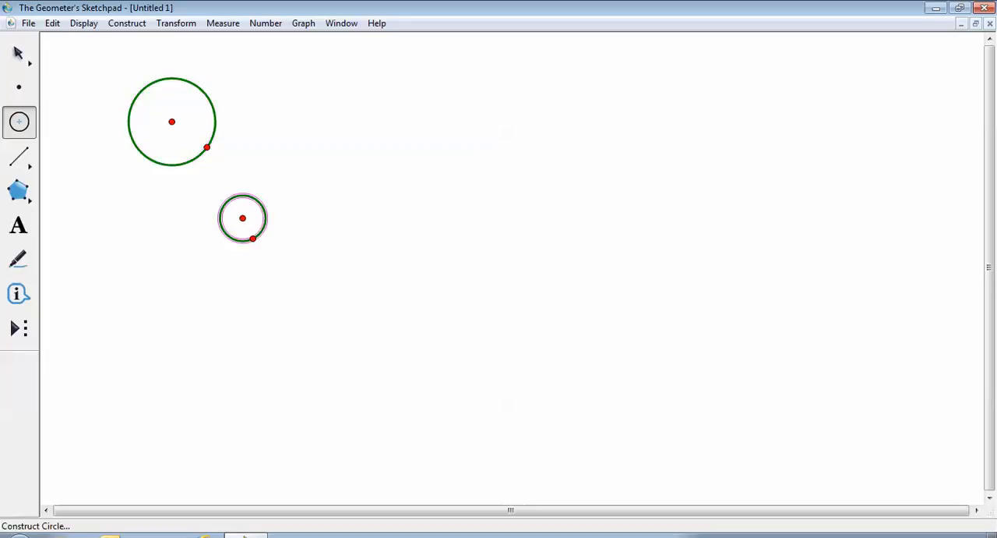
pyautogui.moveTo(316, 198)
pyautogui.mouseDown()
pyautogui.moveTo(334, 217)
pyautogui.moveTo(391, 219)
pyautogui.mouseUp()
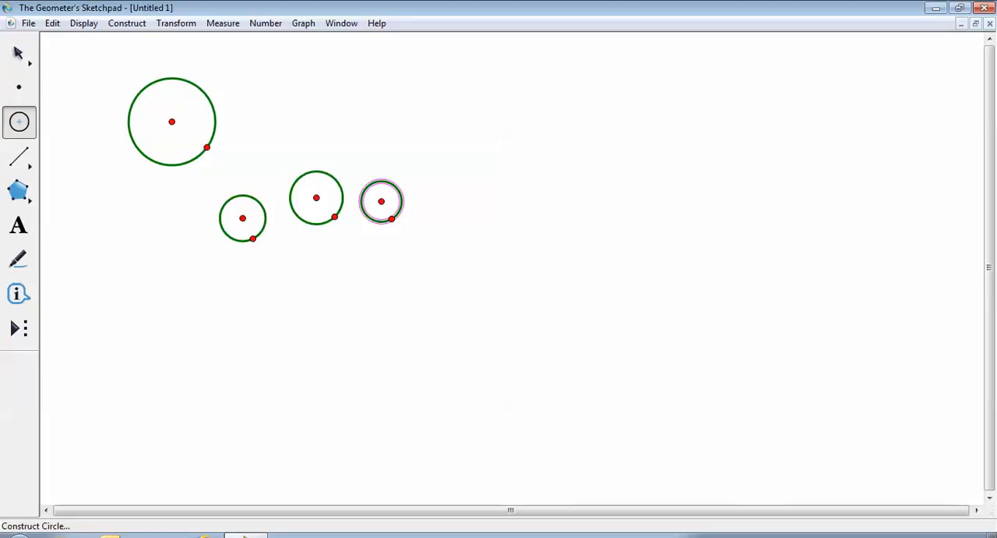
# - Delete the three smaller circles together with their centre and radius points, keeping the largest circle
pyautogui.click(19, 53)
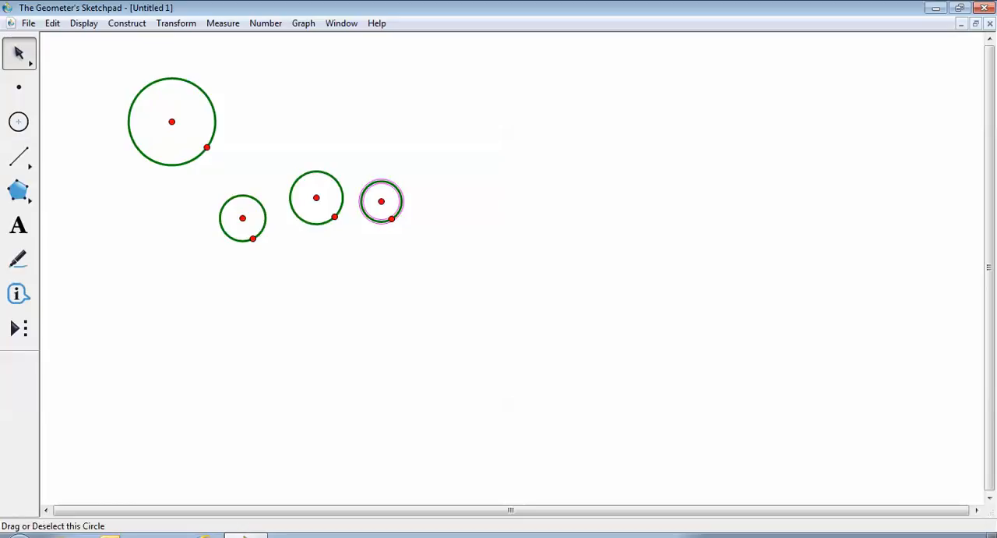
pyautogui.press('Delete')
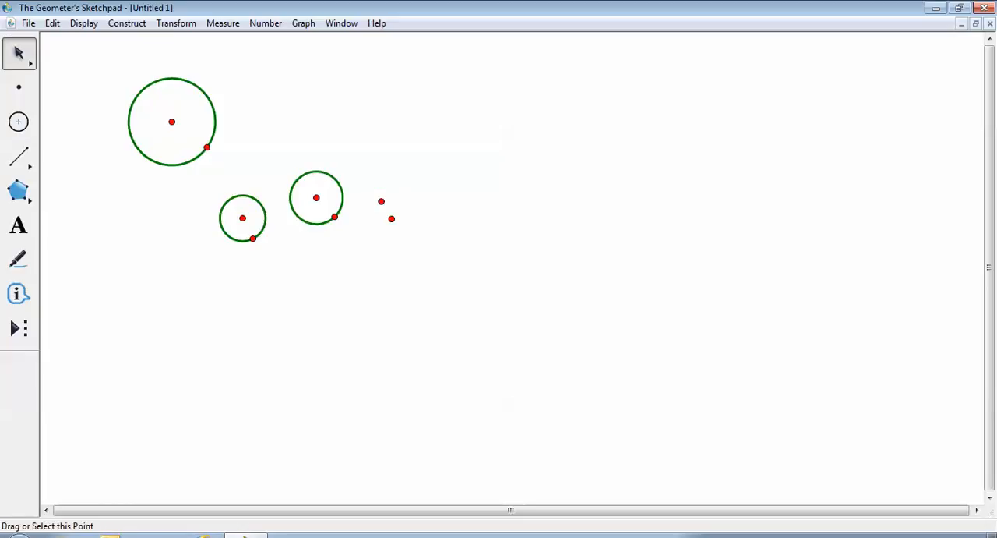
pyautogui.click(381, 201)
pyautogui.press('Delete')
pyautogui.click(391, 219)
pyautogui.press('Delete')
pyautogui.moveTo(212, 184); pyautogui.dragTo(381, 225)
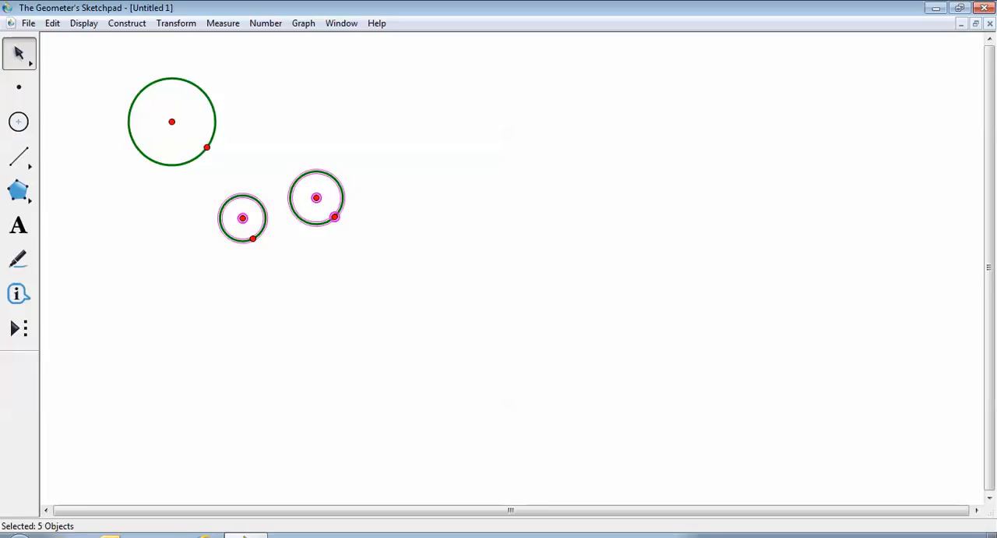
pyautogui.press('Delete')
pyautogui.click(253, 239)
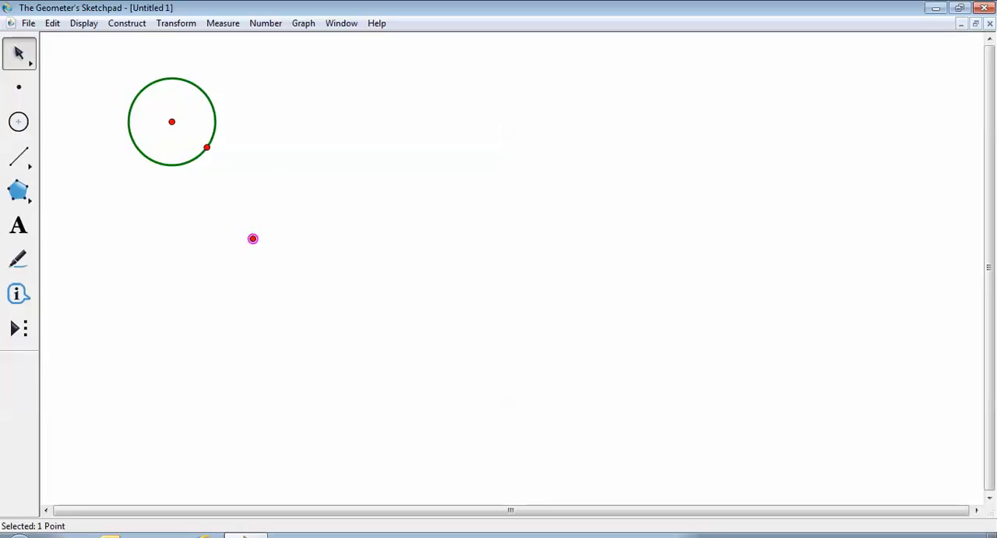
pyautogui.press('Delete')
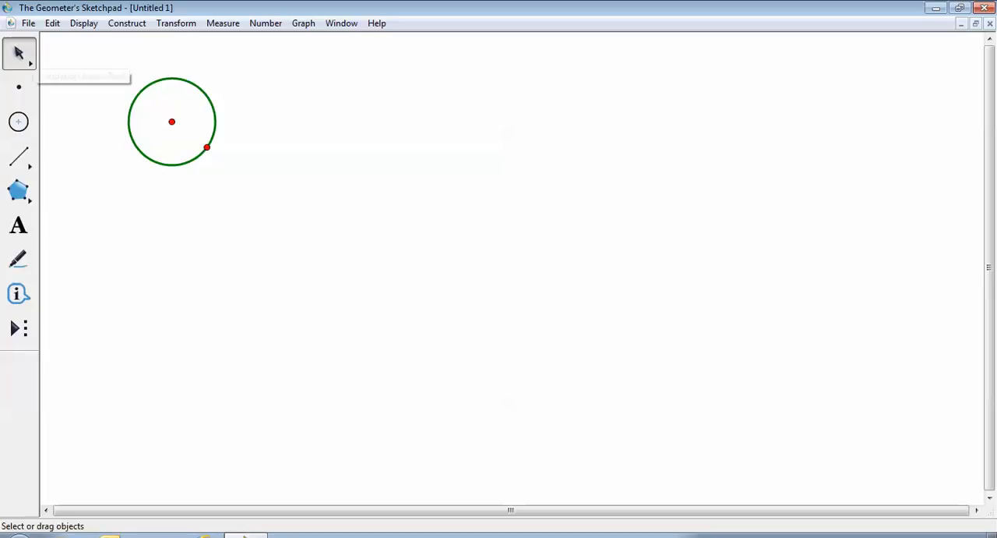
# - Move the remaining circle toward the middle of the sketch and add a measurement of its circumference
pyautogui.moveTo(215, 121); pyautogui.dragTo(404, 202)
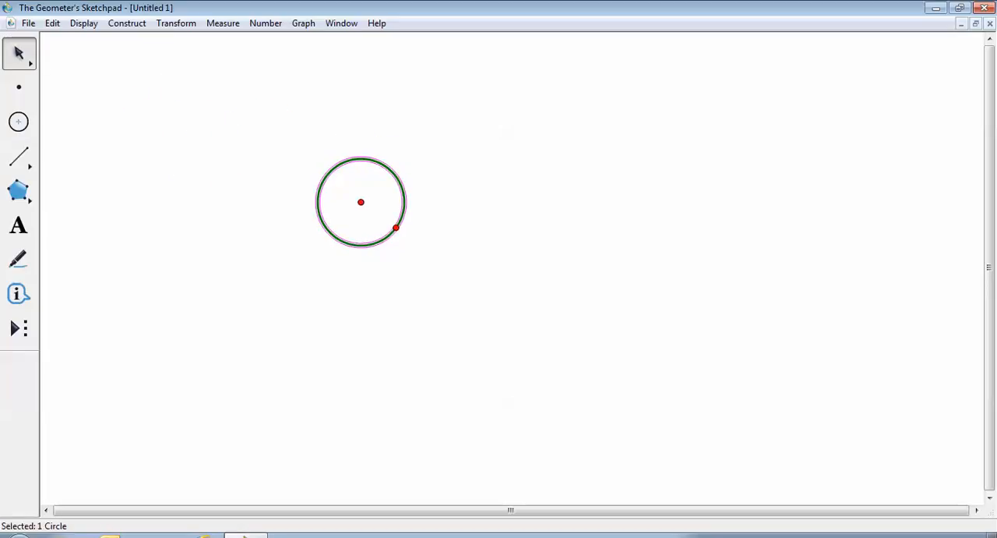
pyautogui.press('Escape')
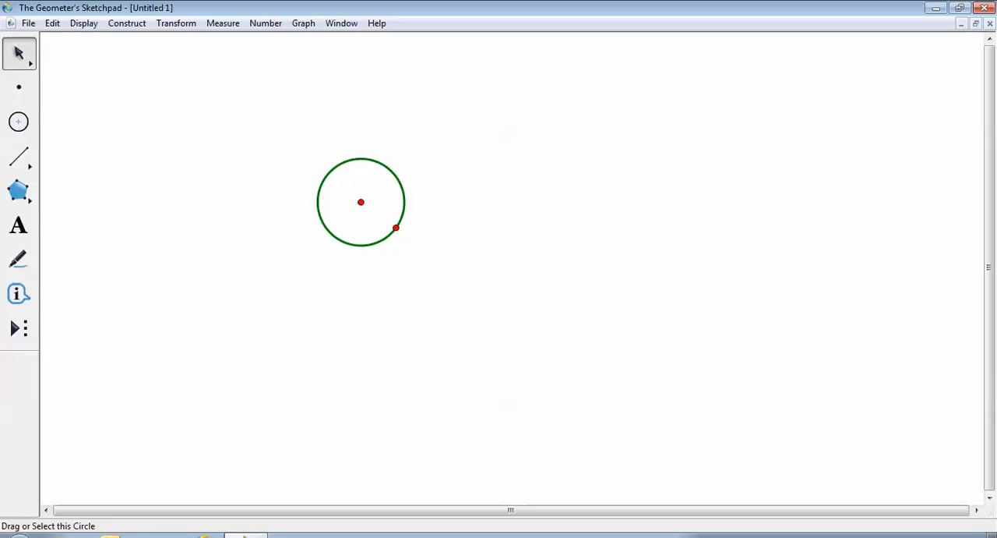
pyautogui.click(392, 172)
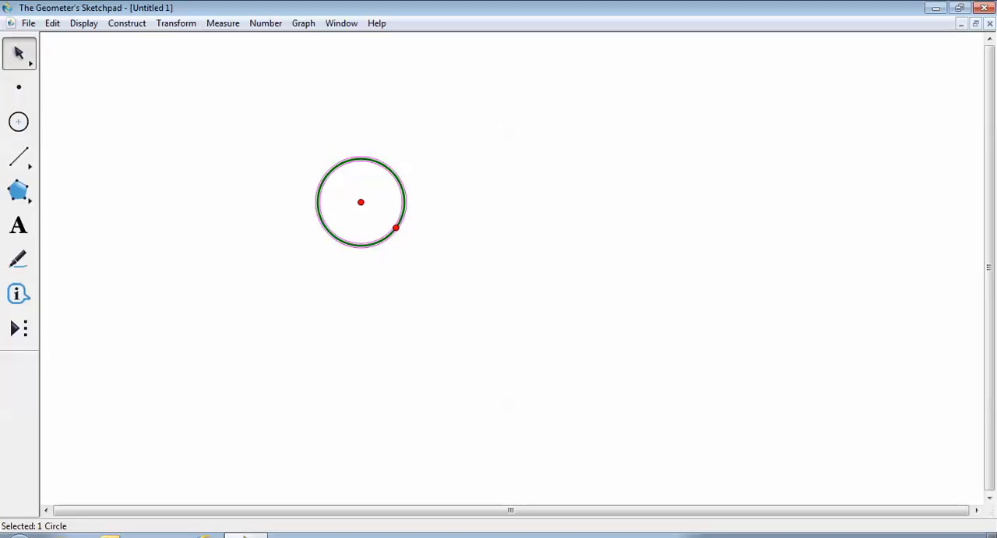
pyautogui.click(223, 23)
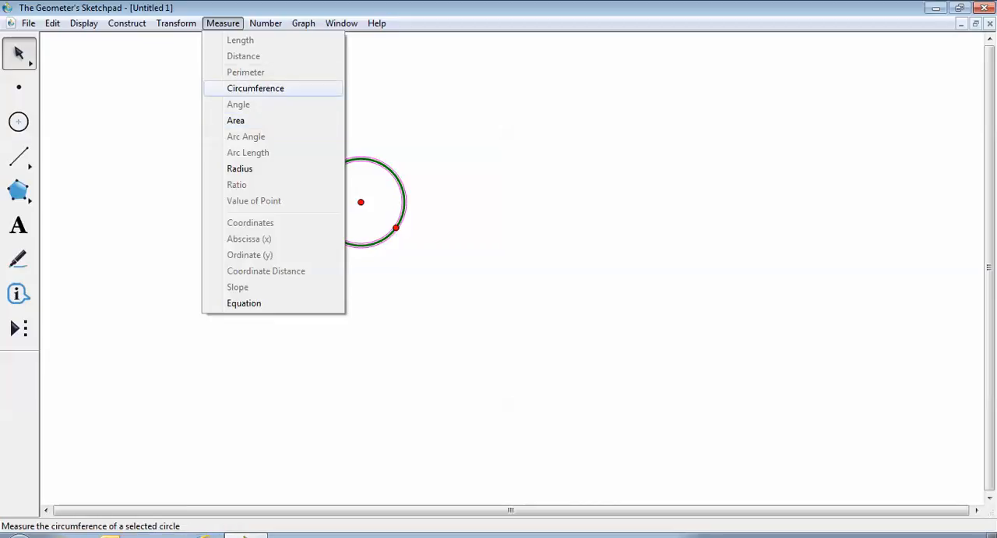
pyautogui.click(256, 88)
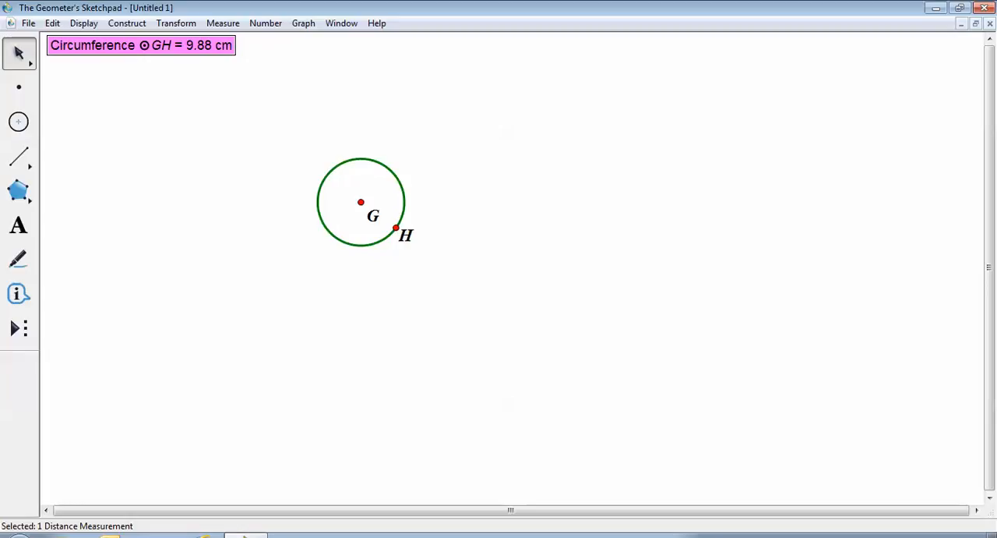
pyautogui.click(162, 77)
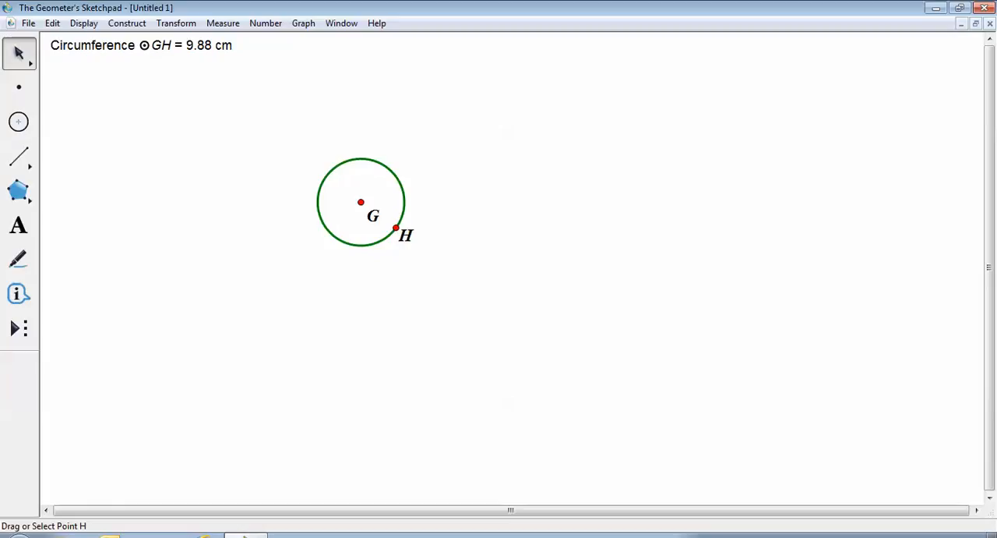
# - Shrink the circle to a circumference of about 7.29 cm by moving point H closer to centre G
pyautogui.moveTo(396, 227)
pyautogui.mouseDown()
pyautogui.moveTo(385, 219)
pyautogui.moveTo(402, 222)
pyautogui.moveTo(390, 215)
pyautogui.mouseUp()
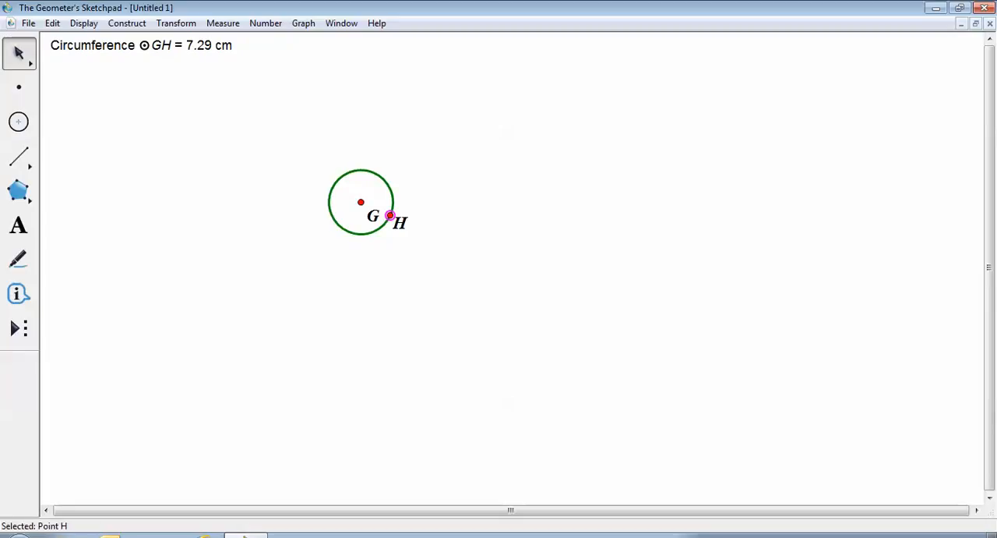
pyautogui.press('Escape')
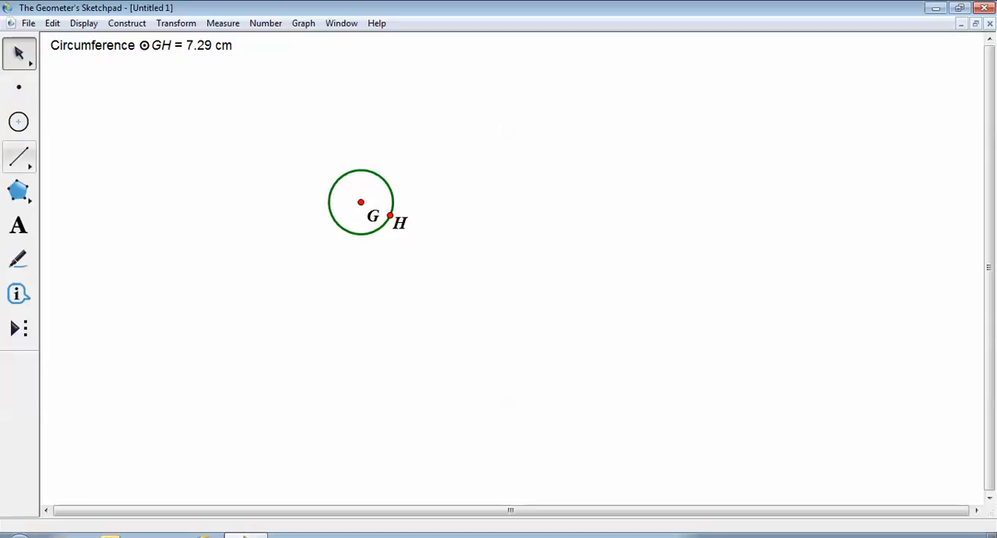
# - Below and left of the circle, draw a vertical segment about 2.1 cm long and a longer horizontal segment rightward from its upper endpoint
pyautogui.click(20, 156)
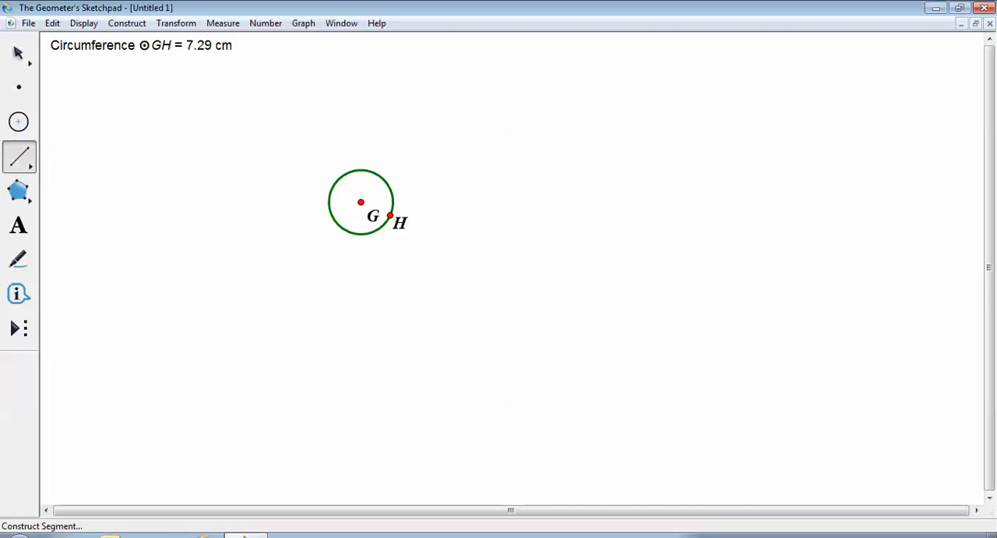
pyautogui.moveTo(250, 248); pyautogui.dragTo(255, 304)
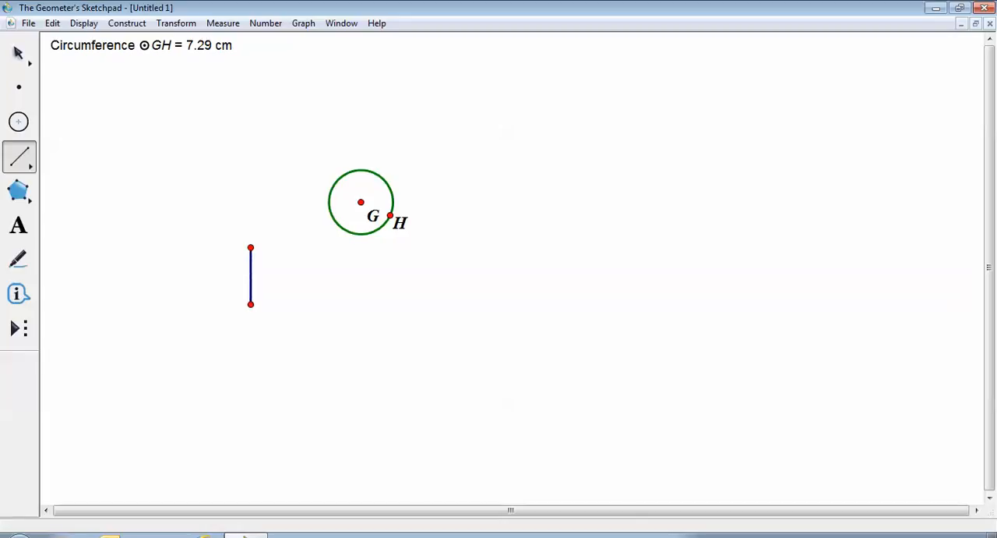
pyautogui.click(251, 304)
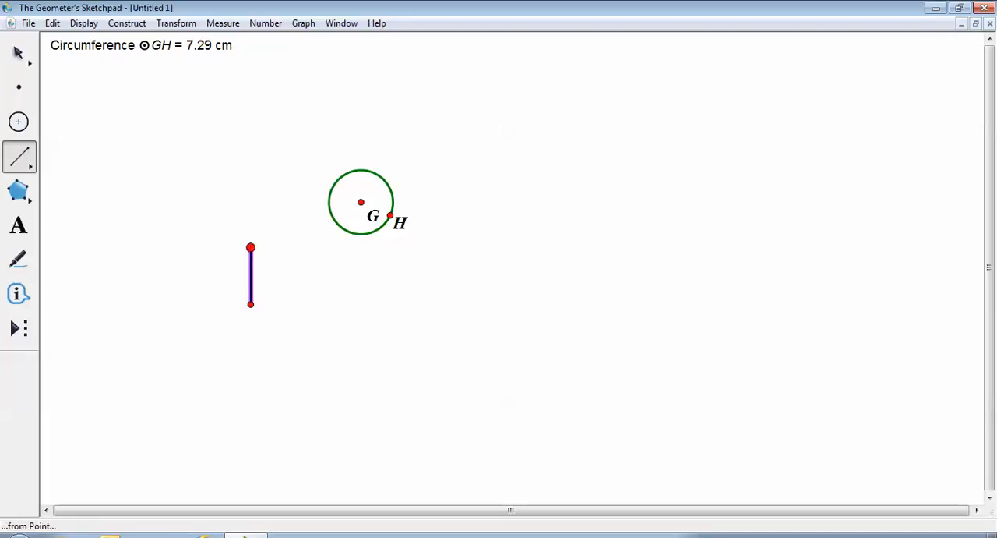
pyautogui.click(250, 247)
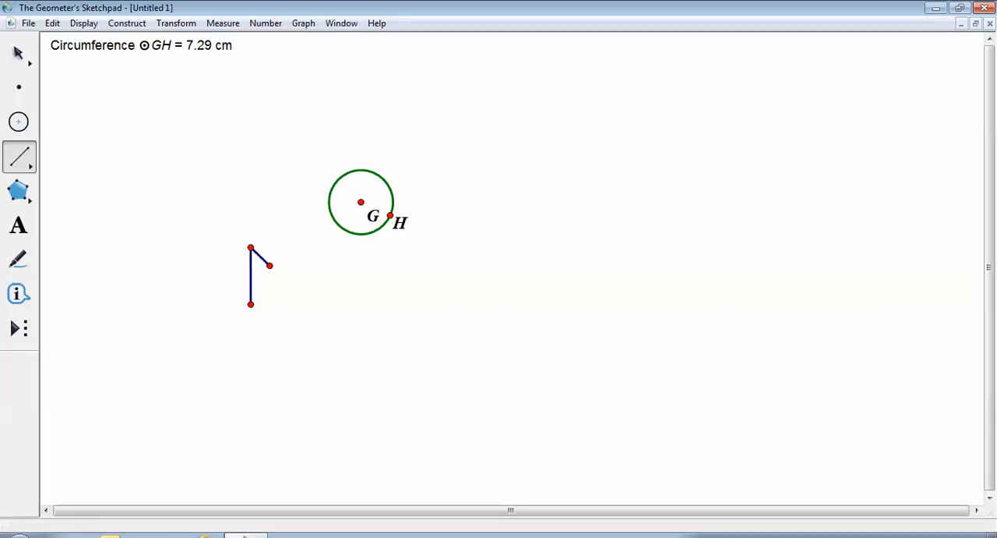
pyautogui.click(359, 257)
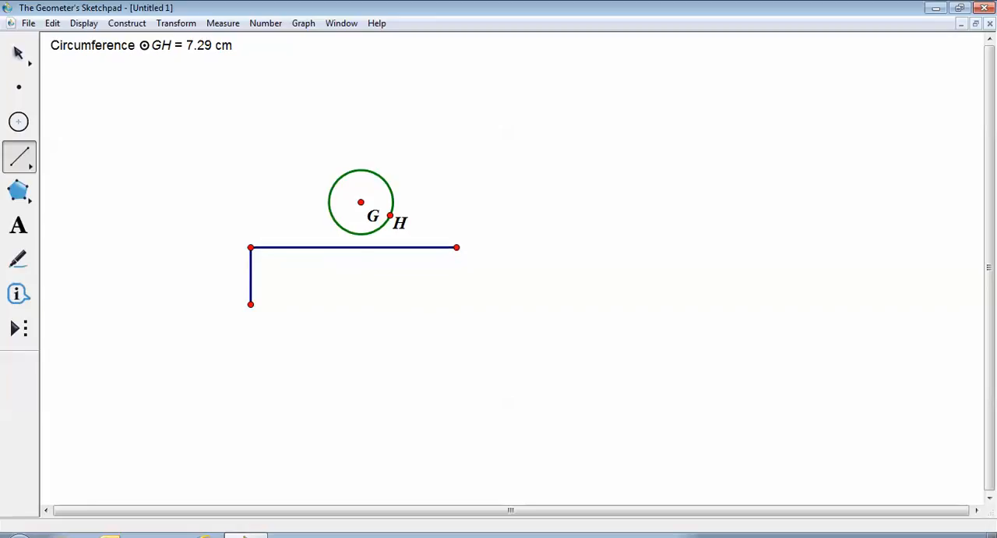
pyautogui.click(456, 247)
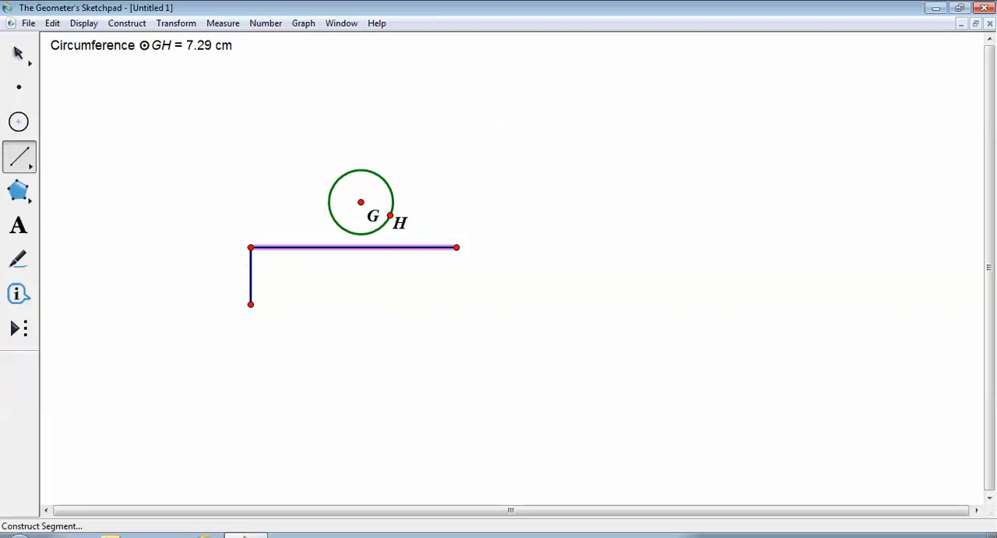
# - Complete the rectangle below the circle by drawing its bottom and right sides as segments joined at the corners
pyautogui.click(250, 304)
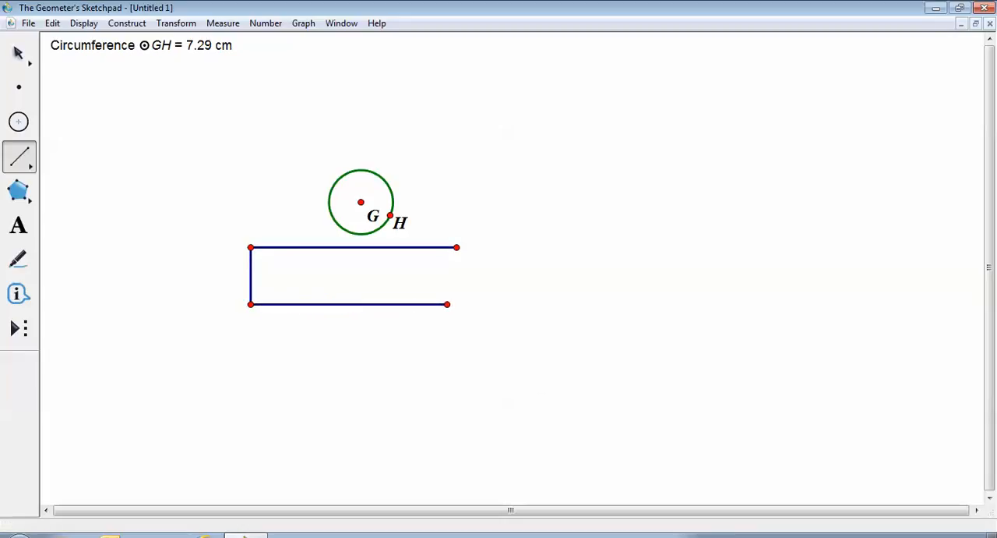
pyautogui.click(457, 304)
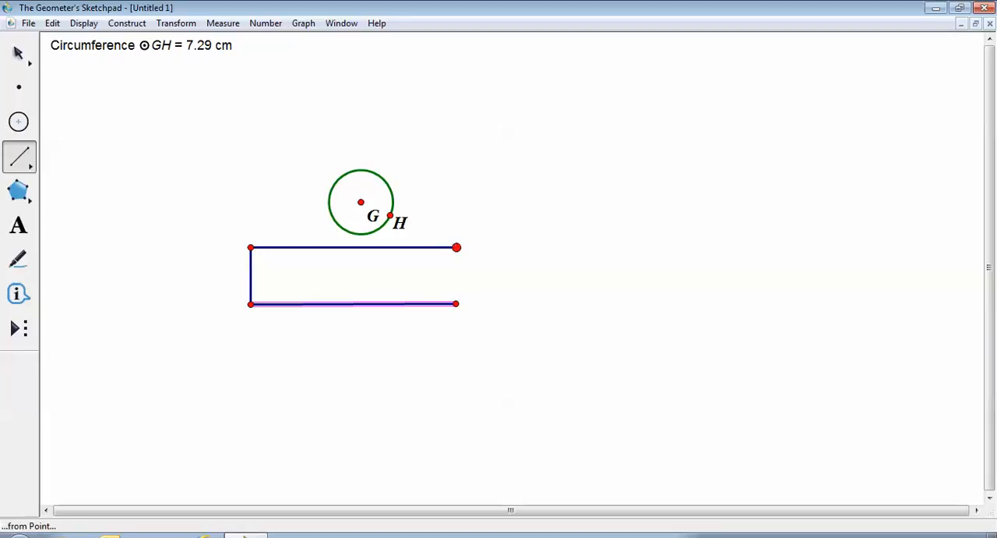
pyautogui.click(457, 247)
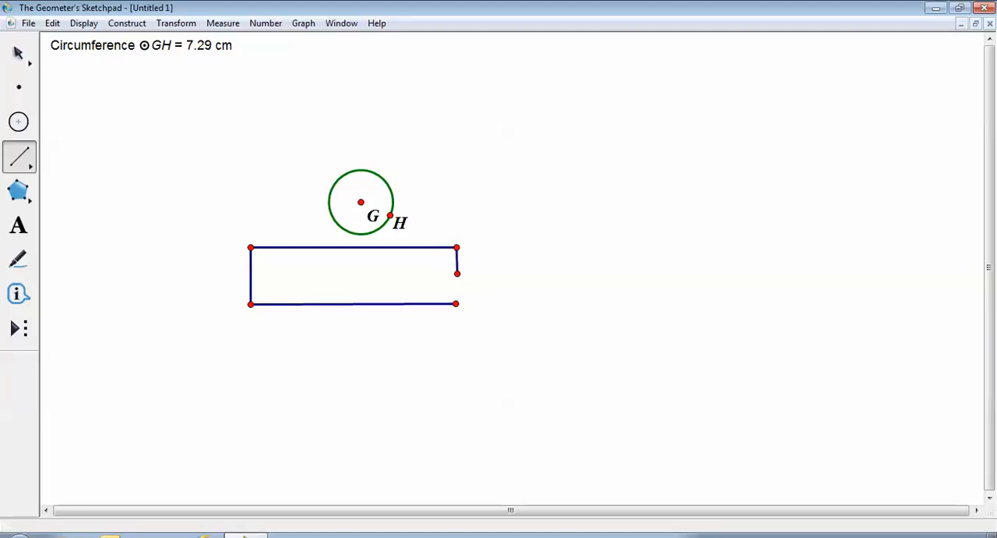
pyautogui.click(456, 304)
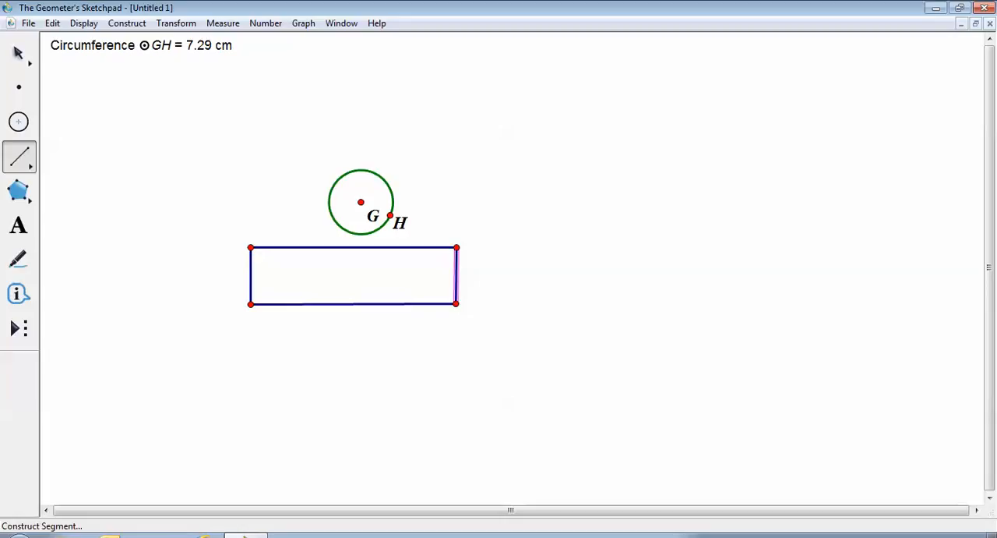
pyautogui.click(18, 53)
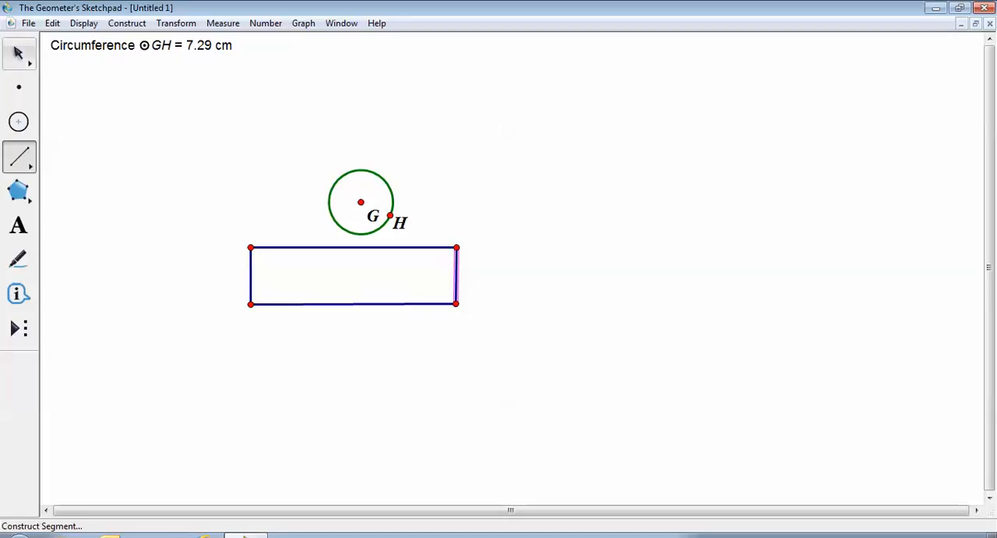
pyautogui.click(19, 53)
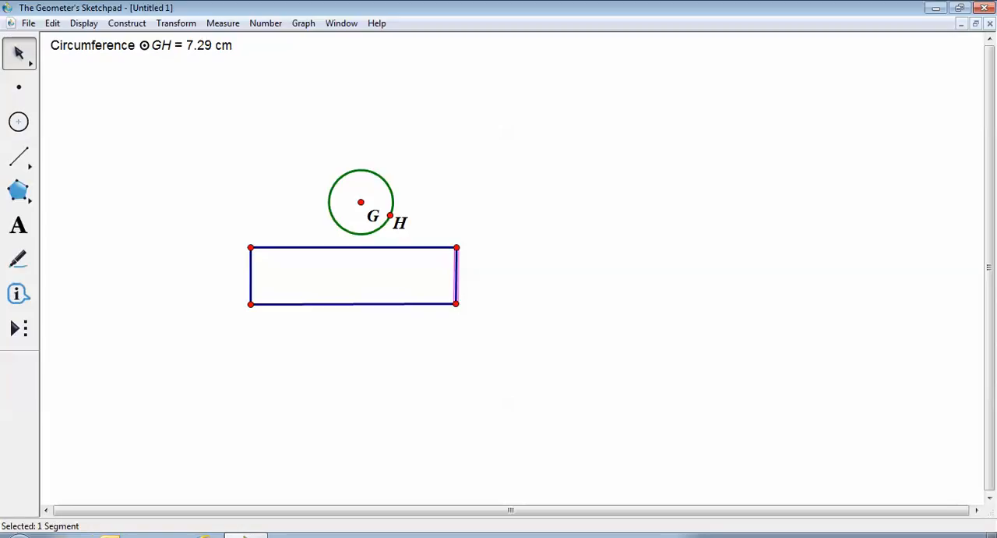
pyautogui.press('Escape')
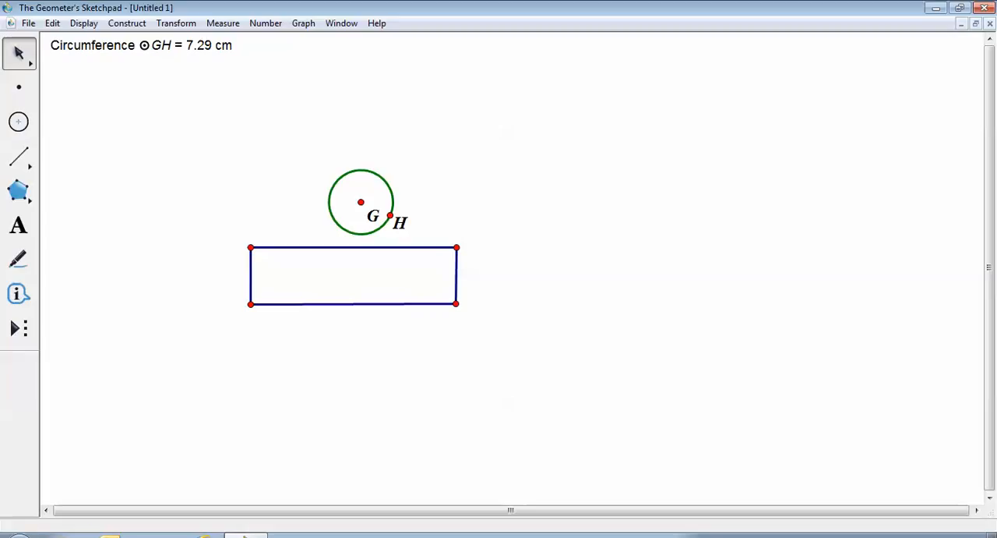
# - Add a length measurement for the left side of the rectangle below the circle
pyautogui.click(251, 276)
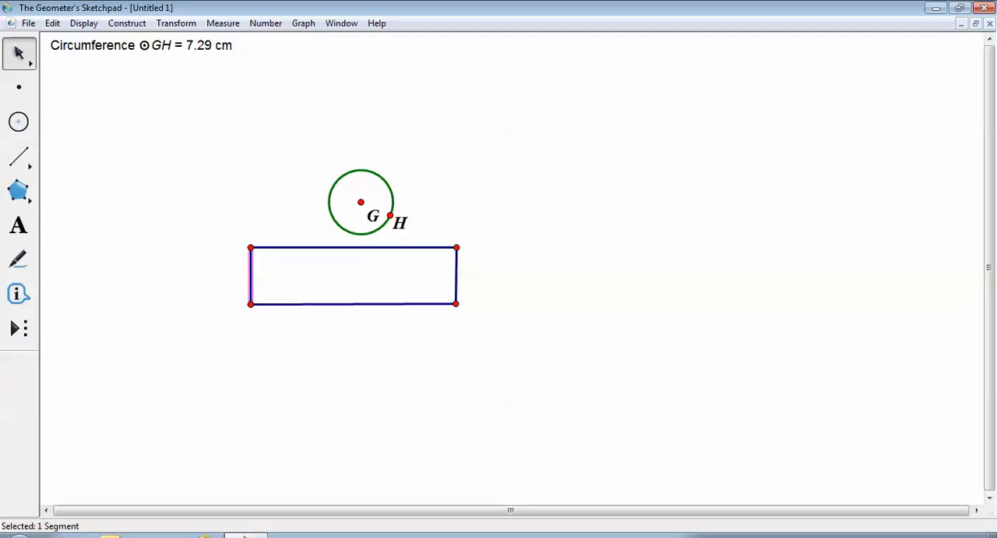
pyautogui.click(223, 22)
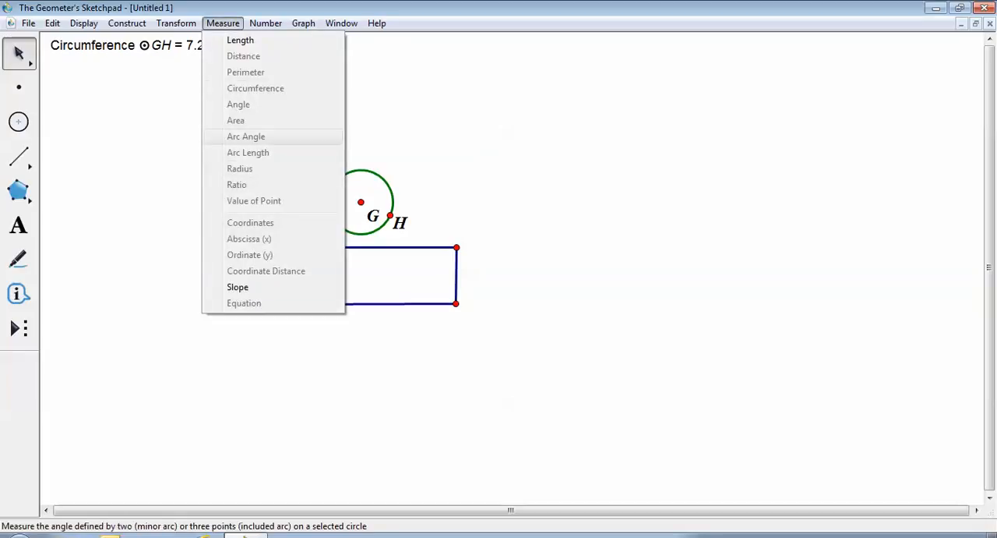
pyautogui.click(240, 40)
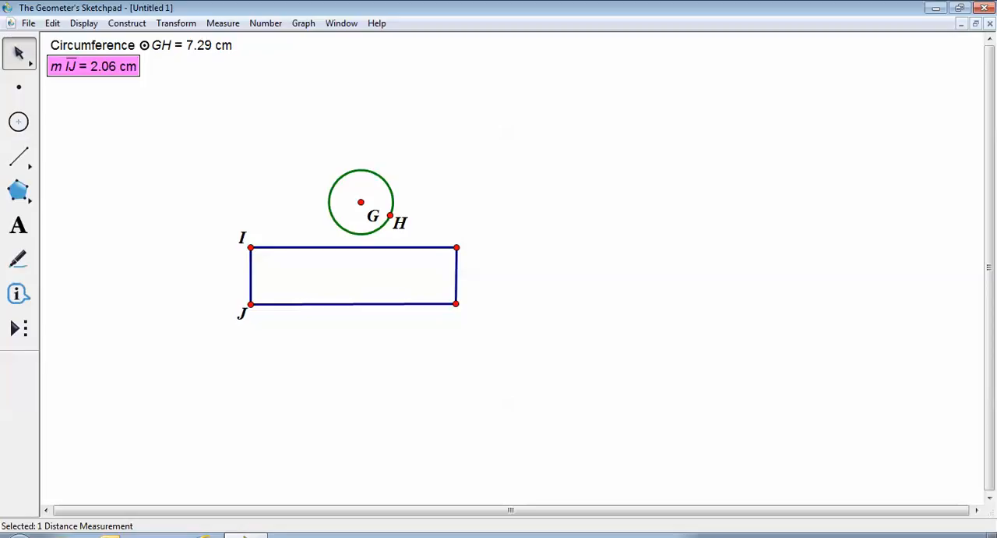
pyautogui.press('Escape')
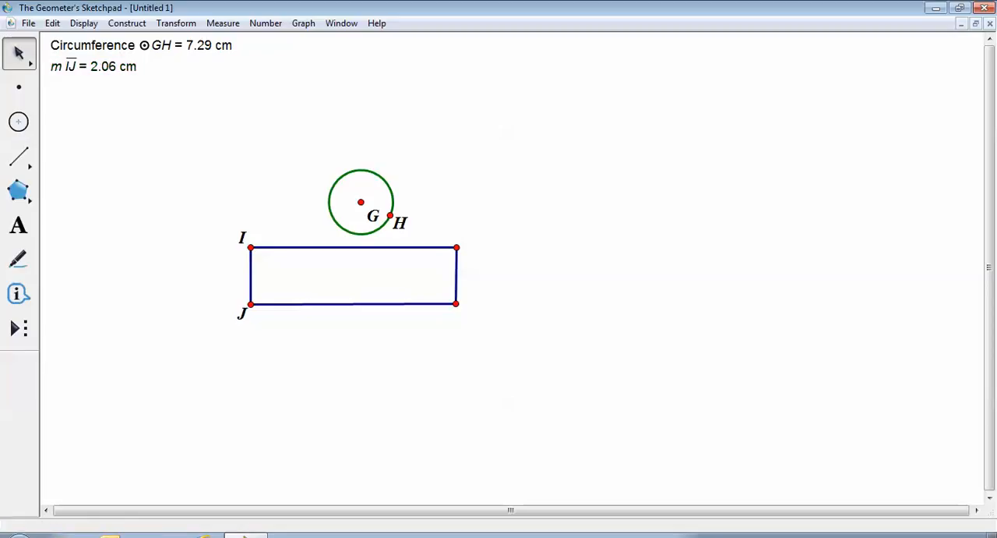
# - Add length measurements for the top and right sides of the rectangle below the circle
pyautogui.click(354, 248)
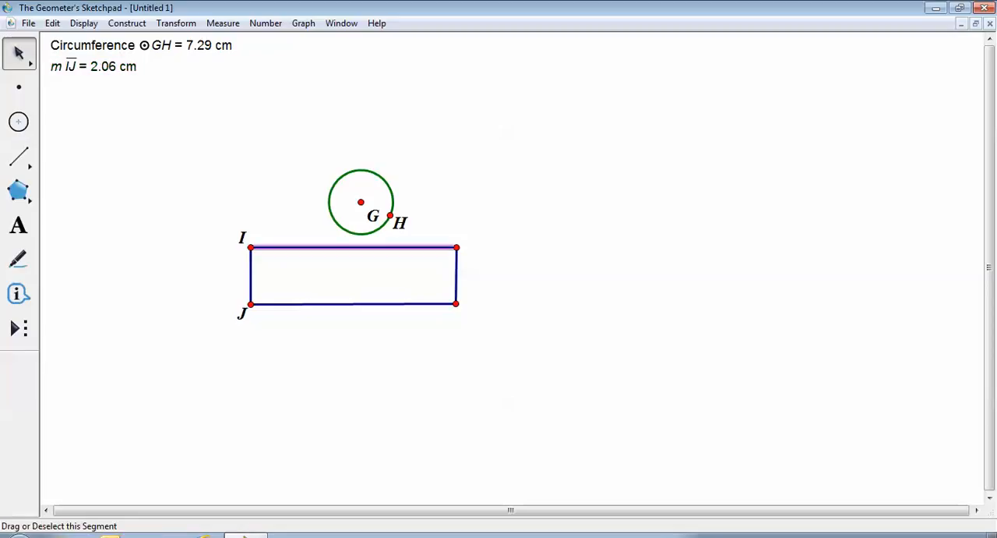
pyautogui.click(223, 23)
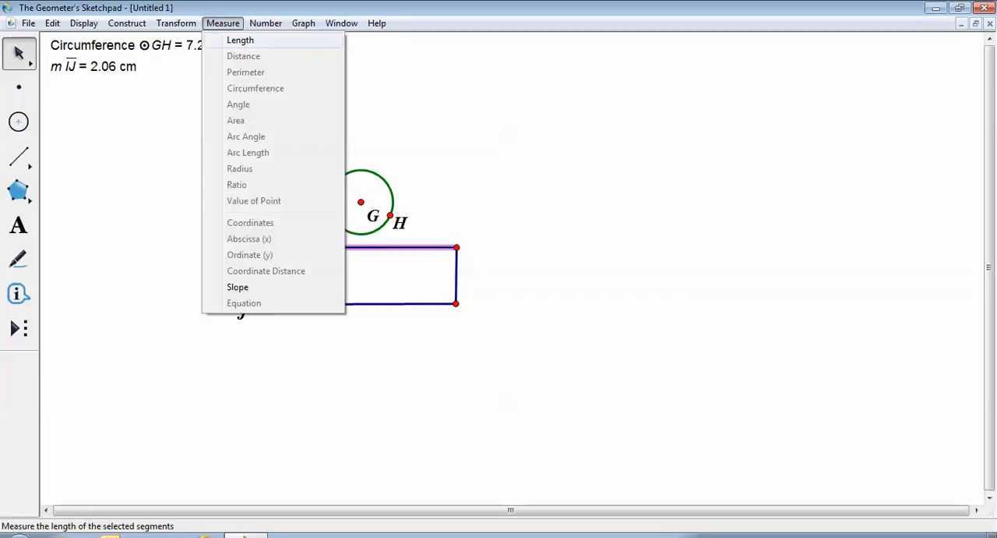
pyautogui.click(240, 40)
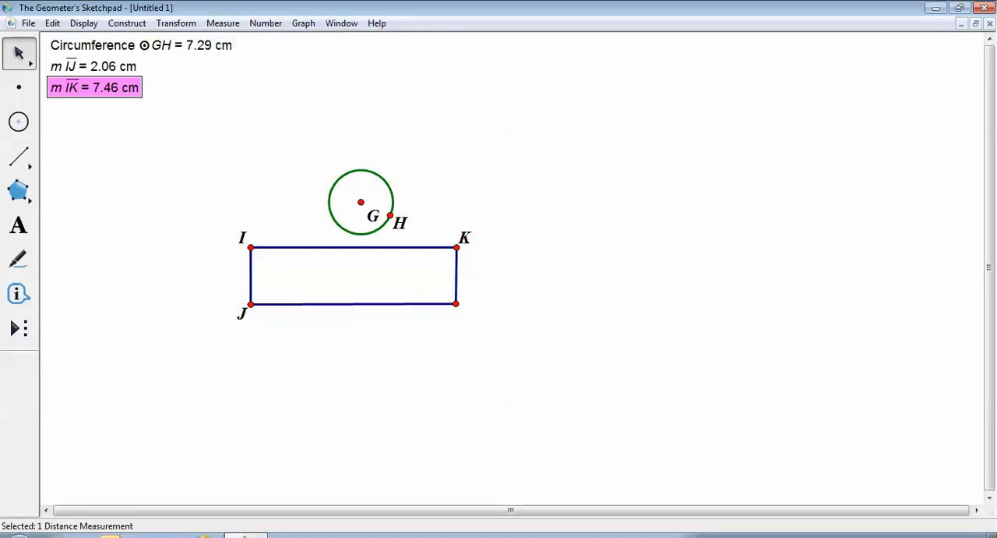
pyautogui.press('Escape')
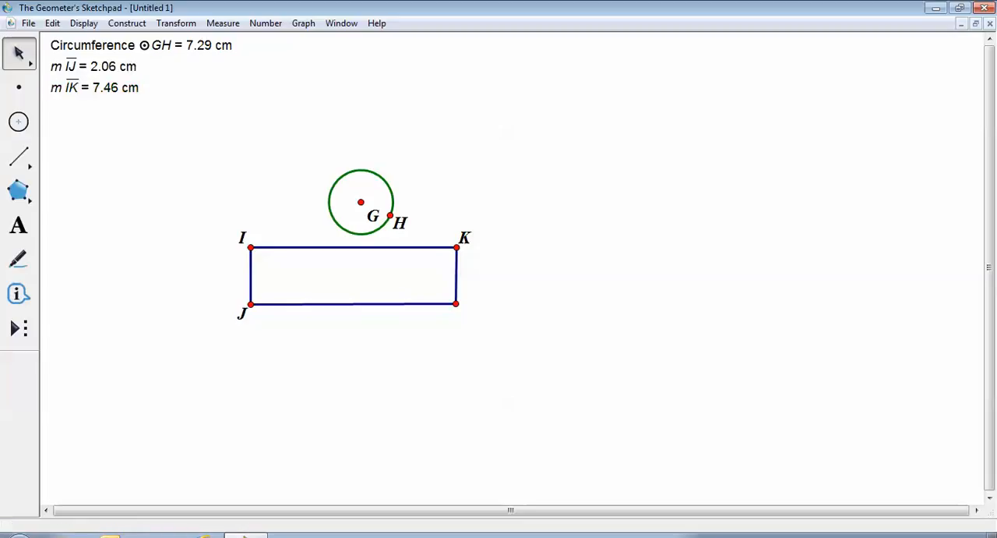
pyautogui.click(457, 276)
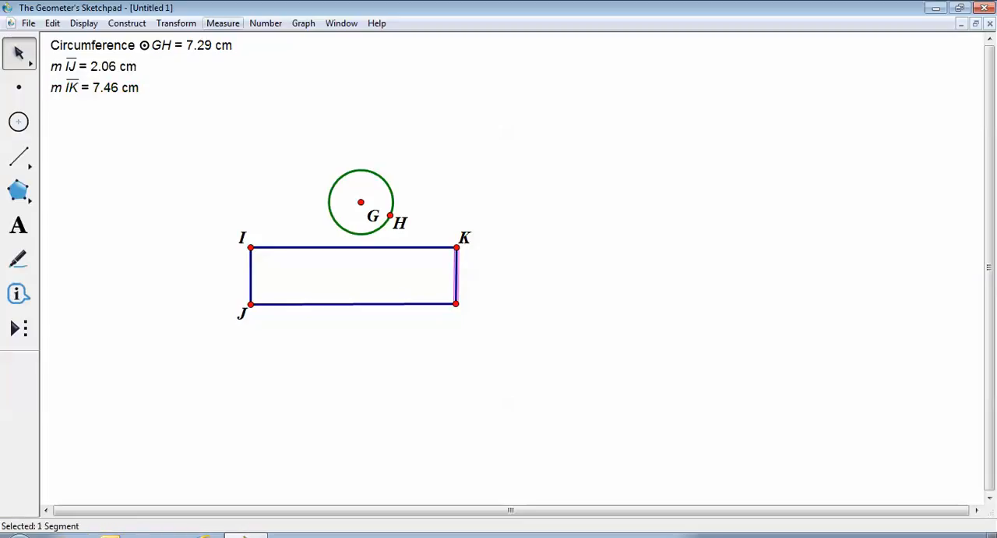
pyautogui.click(223, 23)
pyautogui.click(240, 38)
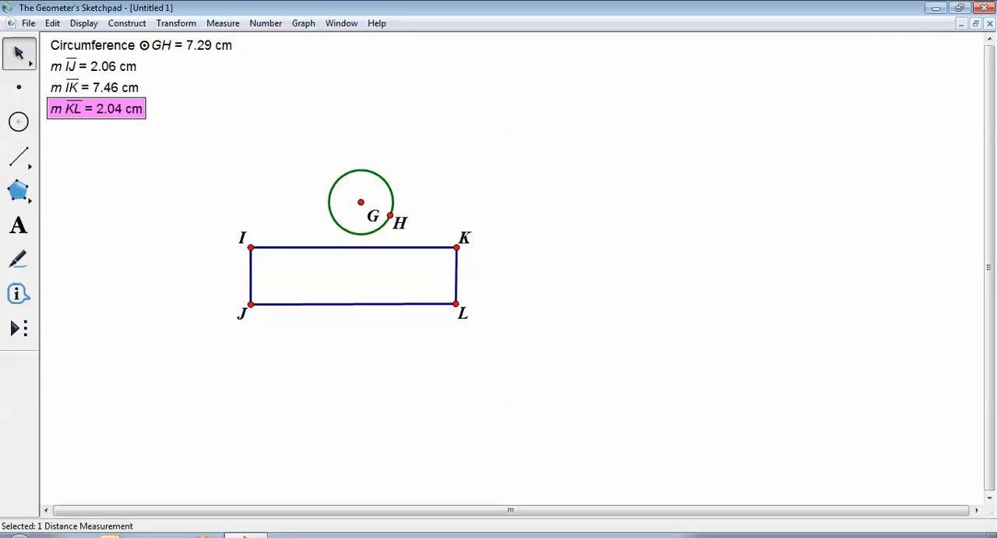
pyautogui.press('Escape')
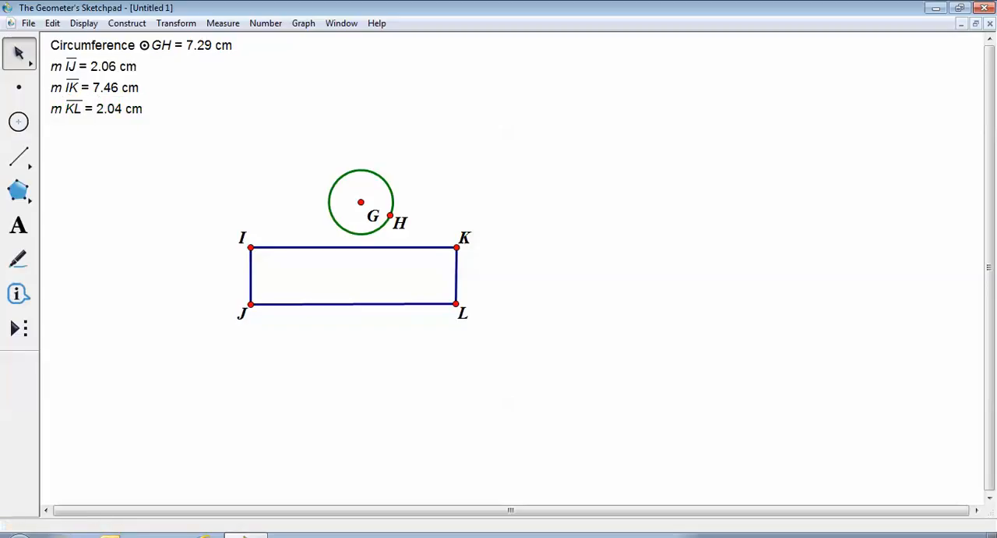
# - Add a length measurement for the bottom side of the rectangle and clear the selection
pyautogui.click(355, 304)
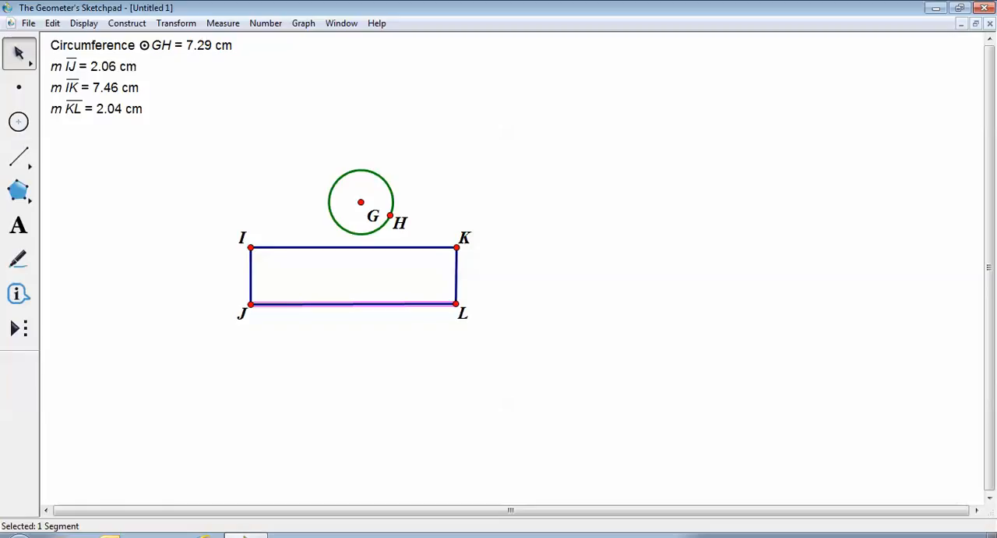
pyautogui.click(223, 23)
pyautogui.click(240, 39)
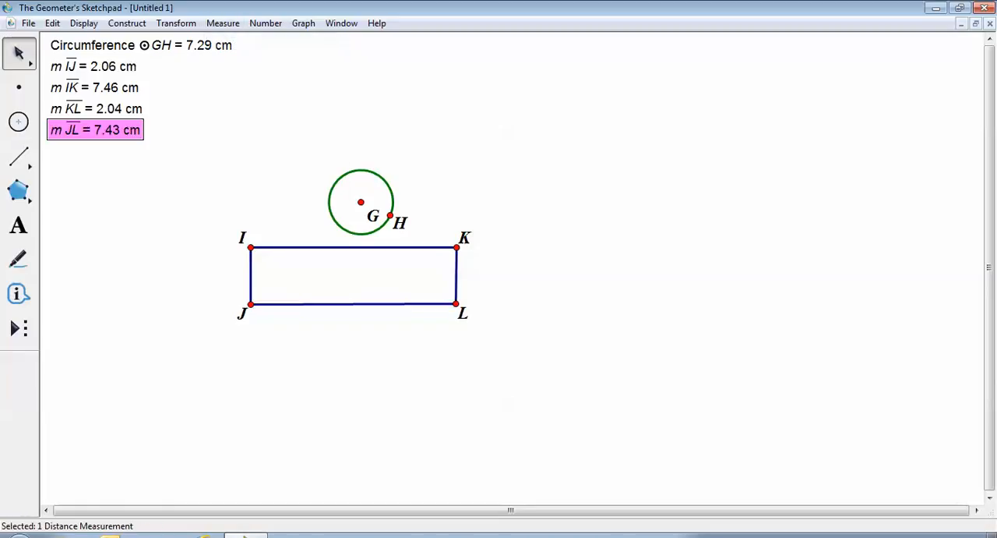
pyautogui.press('Escape')
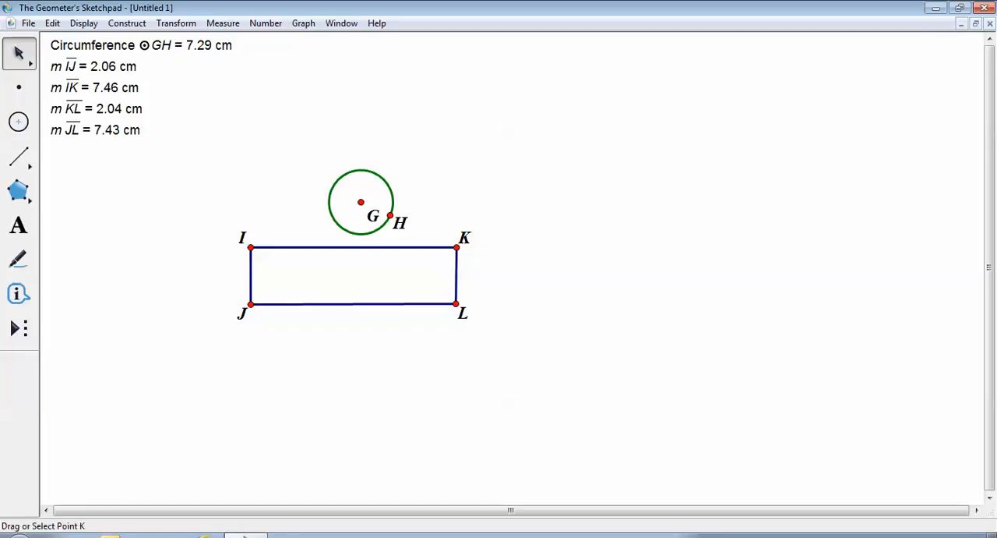
# - Move corners K and L so sides IK and JL are both 7.29 cm long and side KL is 2.12 cm
pyautogui.moveTo(456, 247)
pyautogui.mouseDown()
pyautogui.moveTo(420, 270)
pyautogui.moveTo(452, 258)
pyautogui.mouseUp()
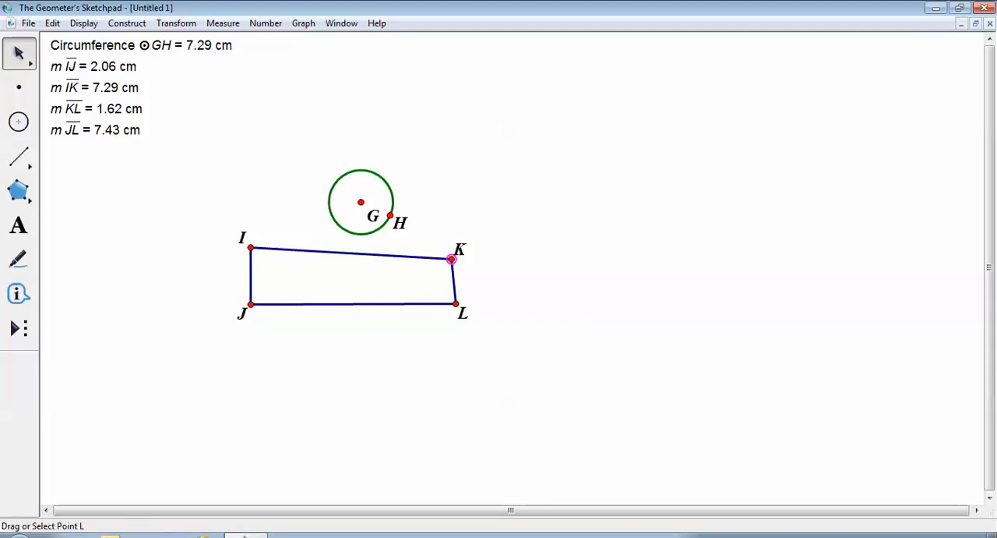
pyautogui.moveTo(456, 304)
pyautogui.mouseDown()
pyautogui.moveTo(437, 295)
pyautogui.moveTo(451, 321)
pyautogui.moveTo(437, 312)
pyautogui.moveTo(445, 312)
pyautogui.mouseUp()
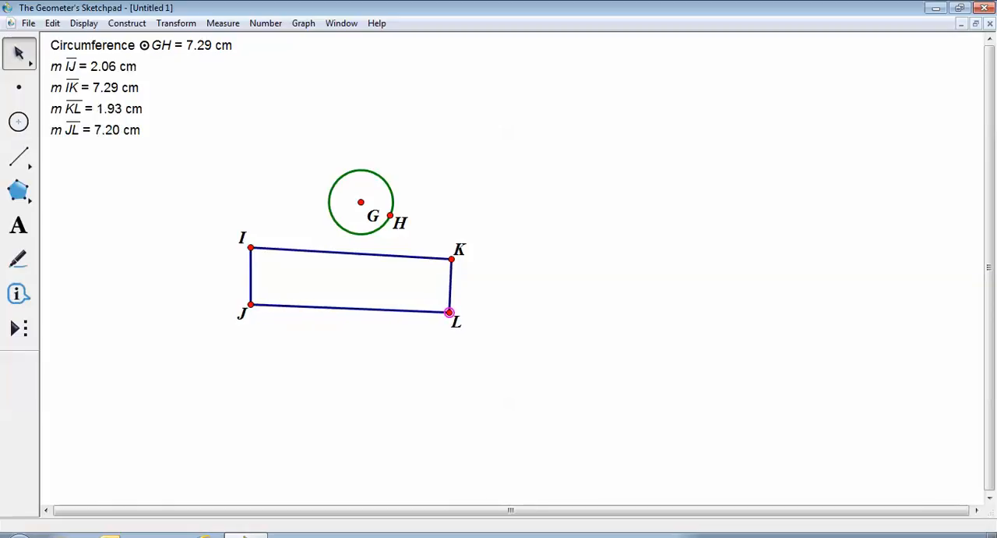
pyautogui.moveTo(451, 312)
pyautogui.mouseDown()
pyautogui.moveTo(447, 301)
pyautogui.moveTo(452, 309)
pyautogui.moveTo(398, 309)
pyautogui.moveTo(403, 331)
pyautogui.moveTo(423, 332)
pyautogui.moveTo(447, 325)
pyautogui.moveTo(449, 311)
pyautogui.mouseUp()
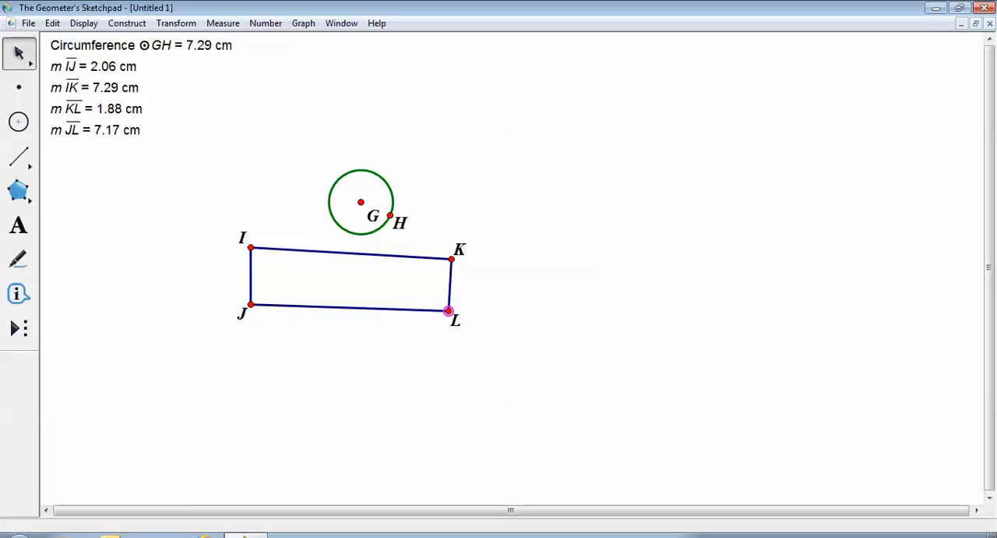
pyautogui.moveTo(448, 311)
pyautogui.mouseDown()
pyautogui.moveTo(439, 297)
pyautogui.moveTo(436, 309)
pyautogui.moveTo(451, 317)
pyautogui.mouseUp()
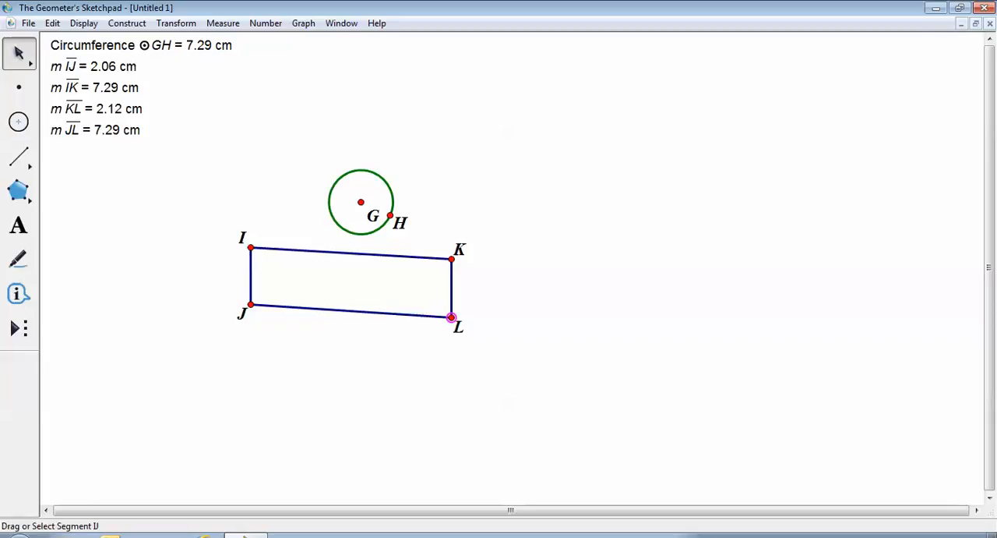
# - Adjust corners J and I so side IJ is 2.12 cm long while IK and JL are 7.29 cm
pyautogui.click(251, 276)
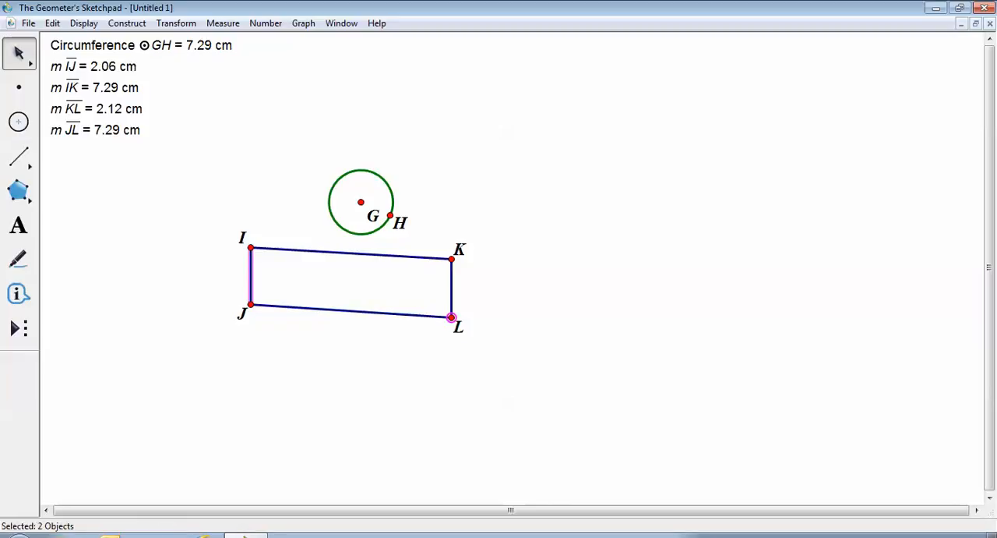
pyautogui.moveTo(251, 305); pyautogui.dragTo(252, 305)
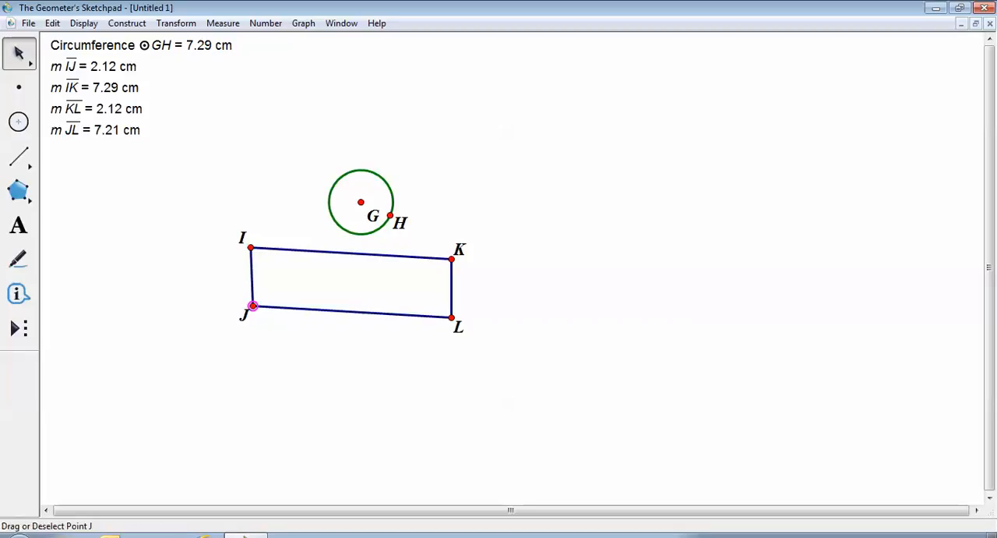
pyautogui.moveTo(253, 306); pyautogui.dragTo(250, 307)
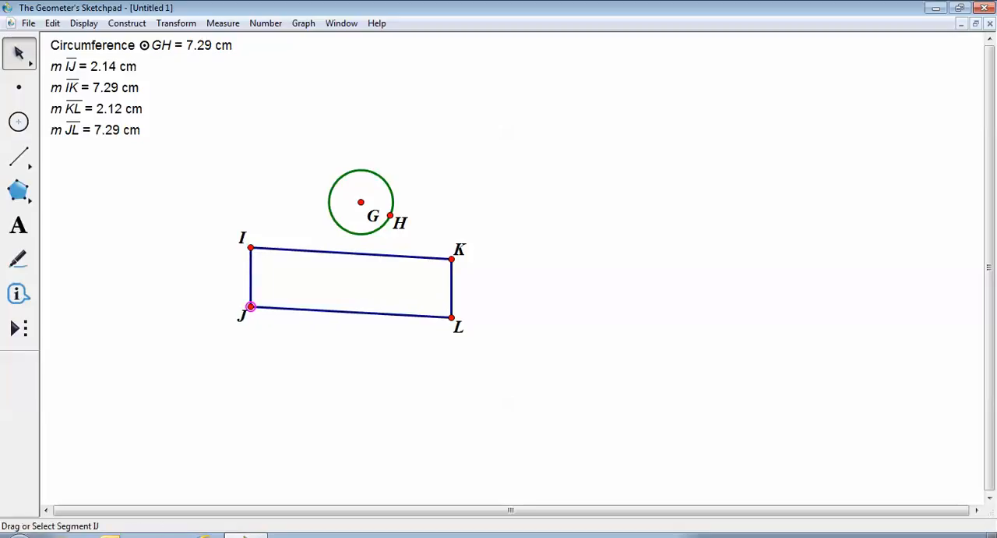
pyautogui.keyDown('shift'); pyautogui.click(251, 247); pyautogui.keyUp('shift')
pyautogui.moveTo(250, 250); pyautogui.dragTo(250, 248)
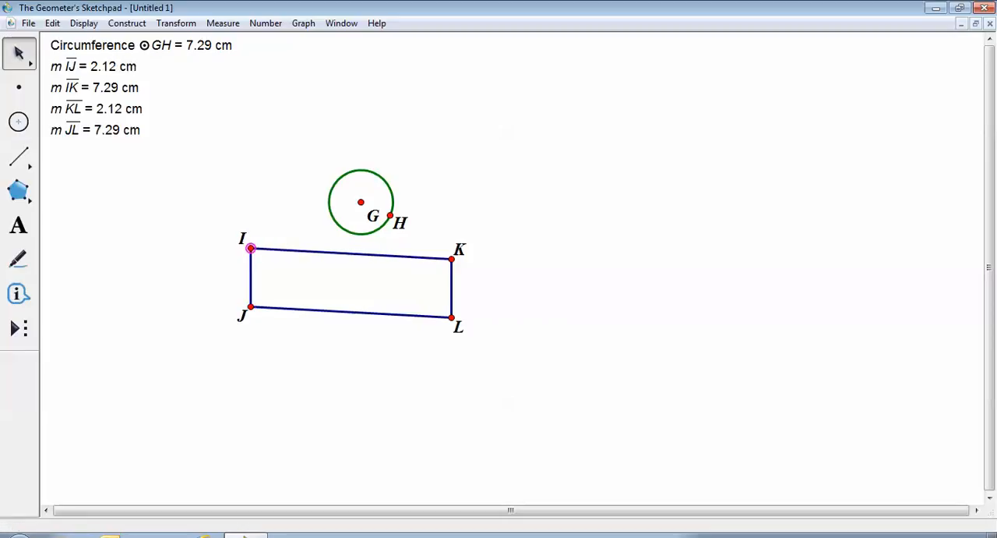
# - Move circle GH down until it touches the rectangle's top side IK
pyautogui.press('Escape')
pyautogui.moveTo(329, 202); pyautogui.dragTo(318, 219)
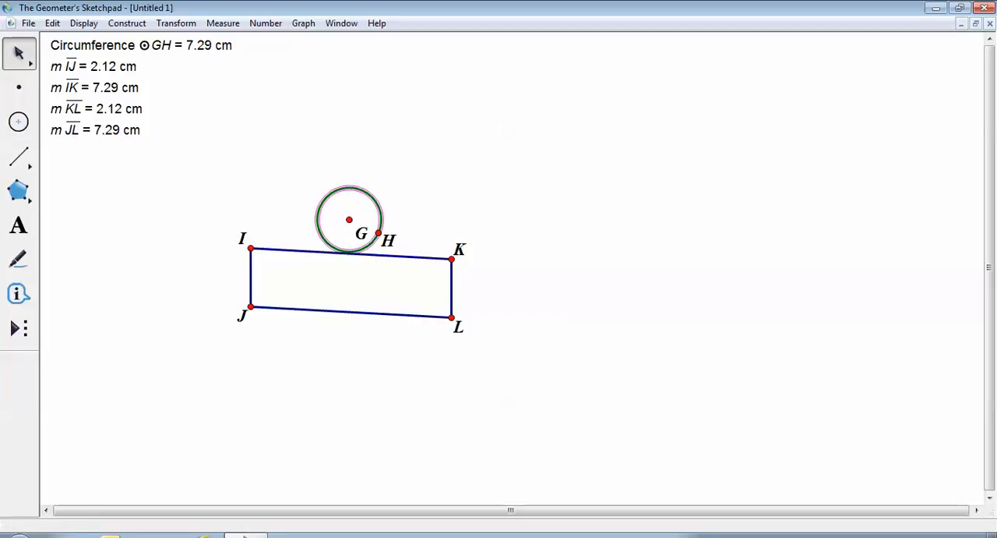
pyautogui.press('Escape')
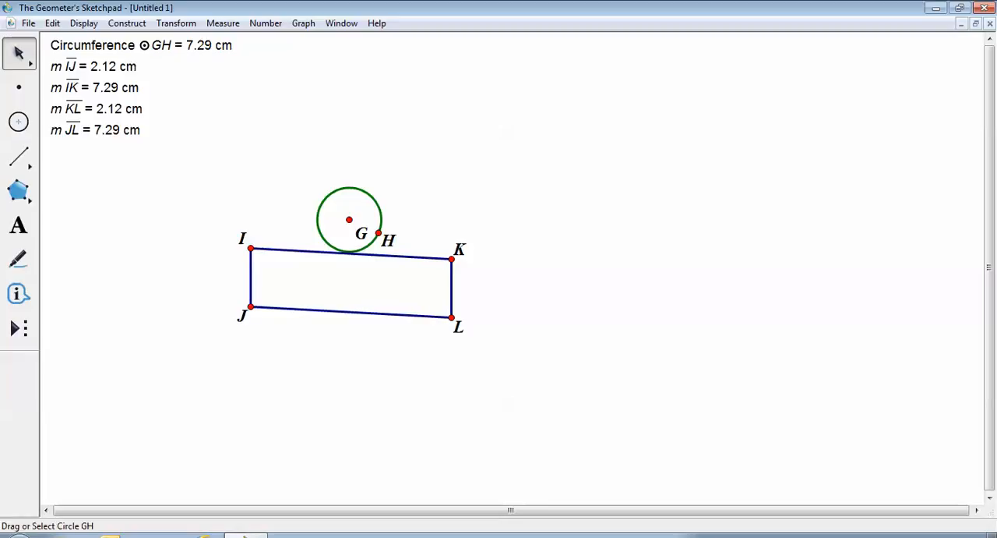
# - Duplicate circle GH and place the copy below the rectangle, touching its bottom side JL
pyautogui.click(370, 195)
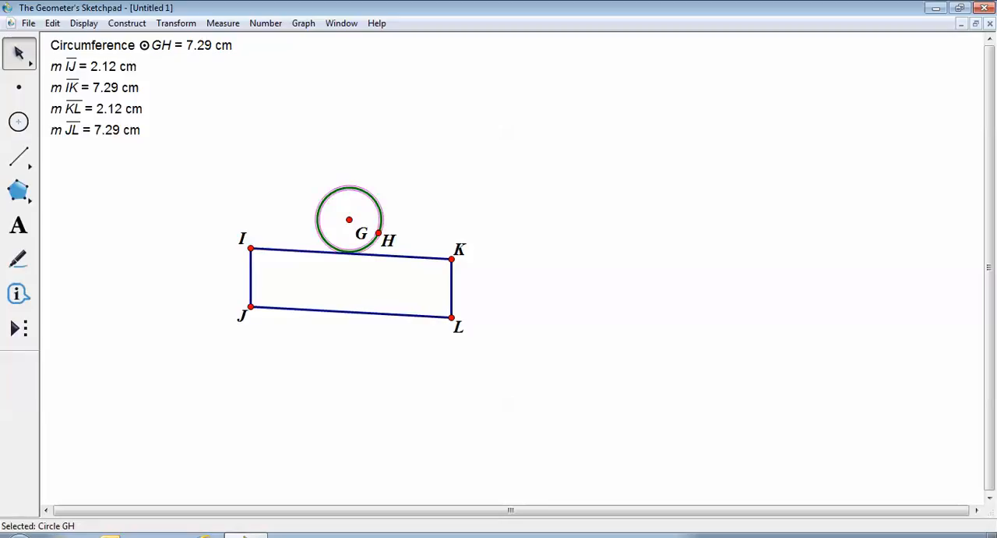
pyautogui.click(52, 22)
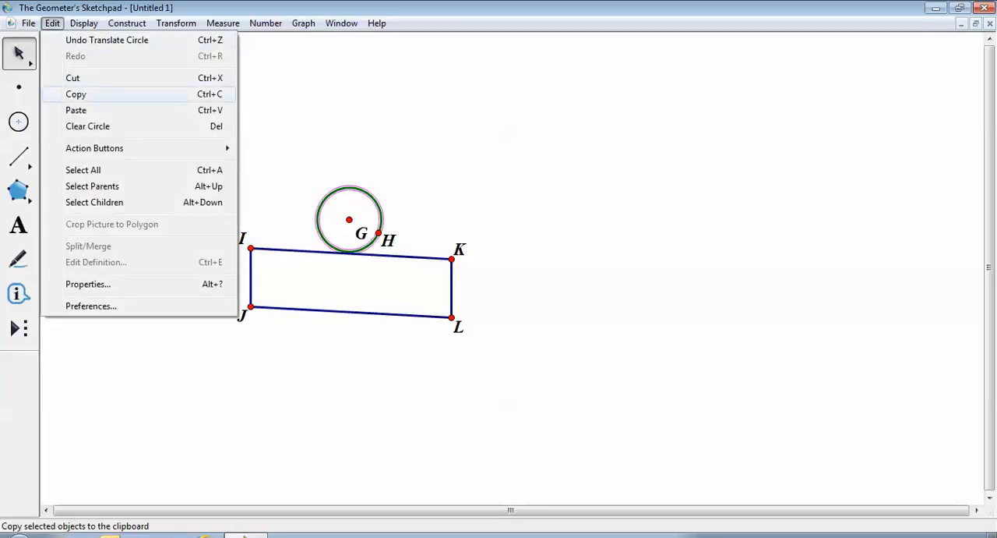
pyautogui.click(76, 94)
pyautogui.press('Escape')
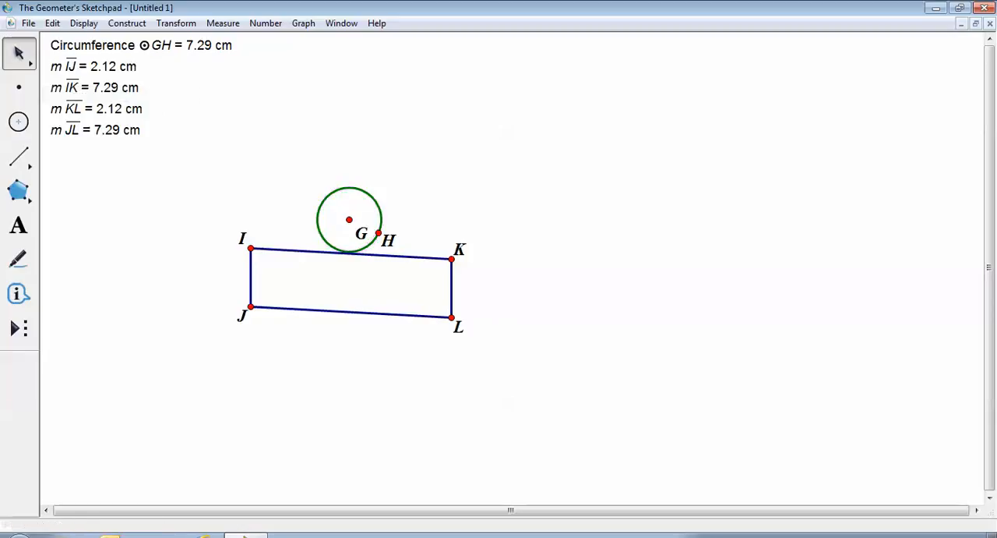
pyautogui.click(52, 22)
pyautogui.click(70, 106)
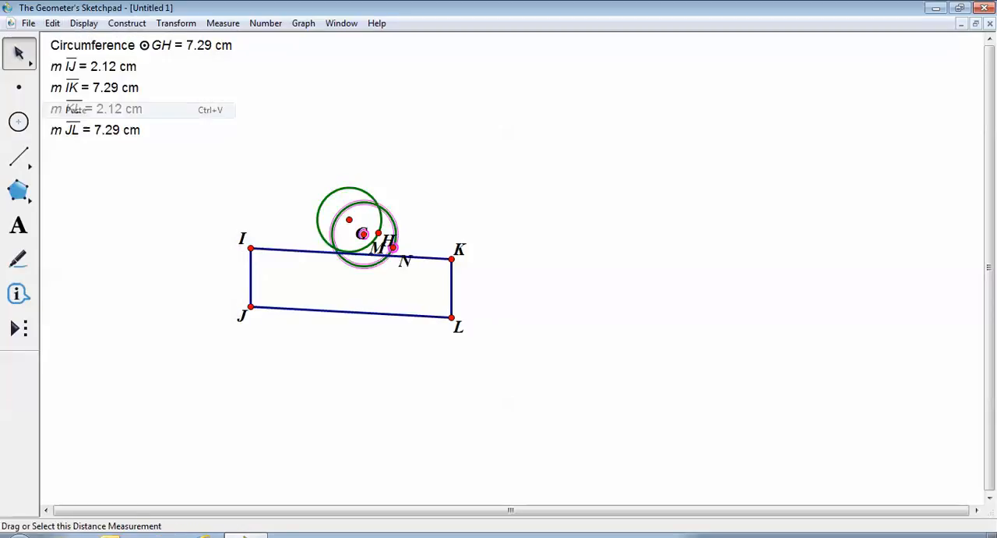
pyautogui.moveTo(347, 262); pyautogui.dragTo(329, 373)
pyautogui.click(436, 386)
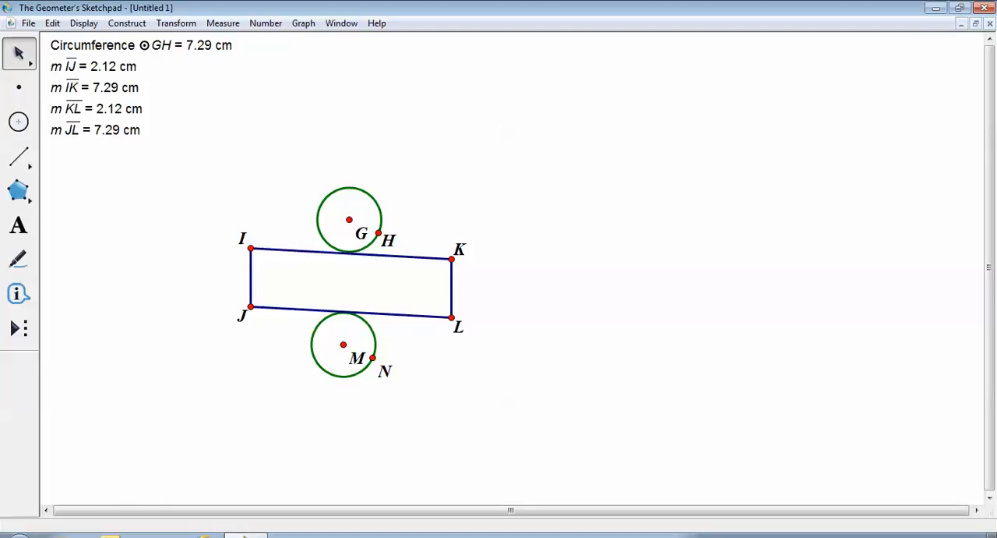
# - Measure the area of circle GH and place the result in the empty space to the right of the circumference measurement
pyautogui.click(371, 196)
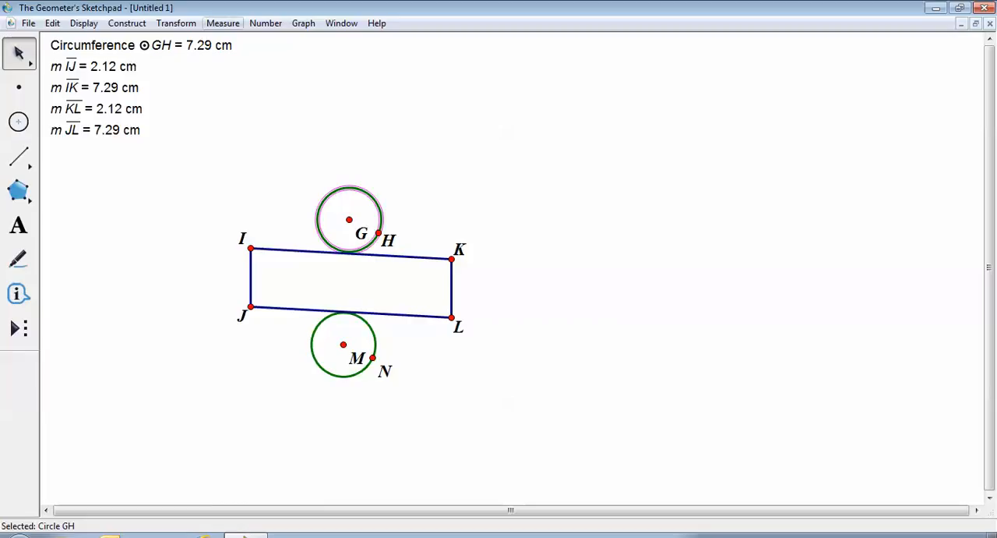
pyautogui.click(223, 23)
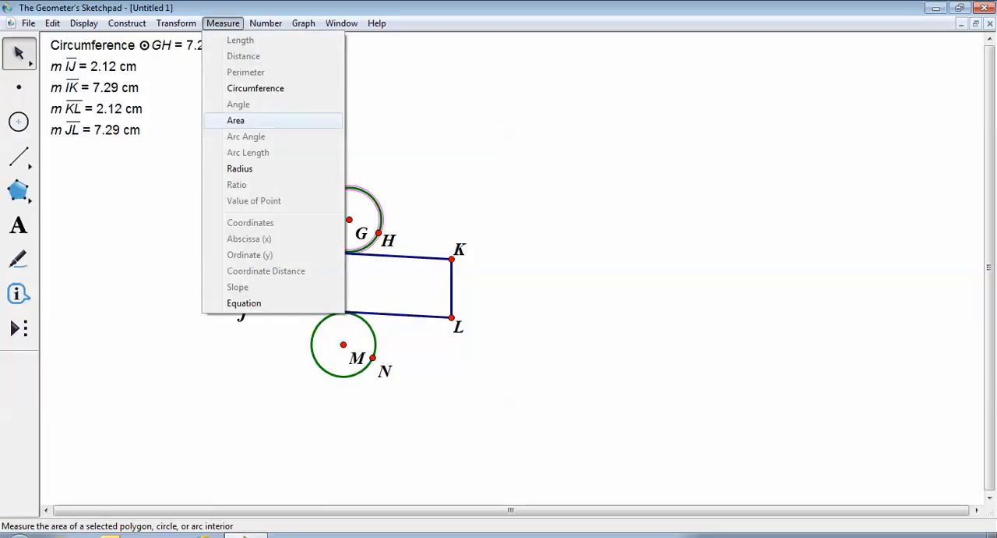
pyautogui.click(236, 120)
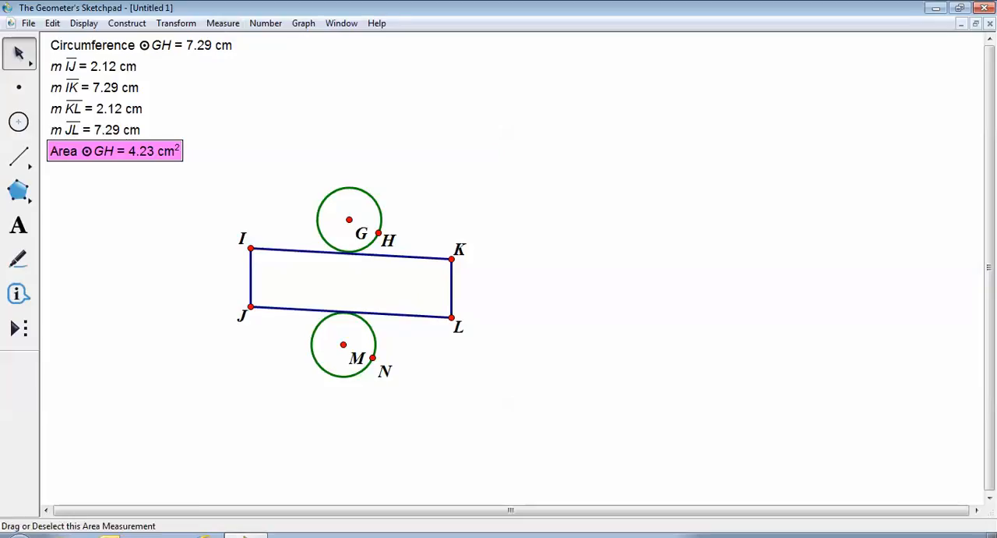
pyautogui.moveTo(93, 150); pyautogui.dragTo(526, 50)
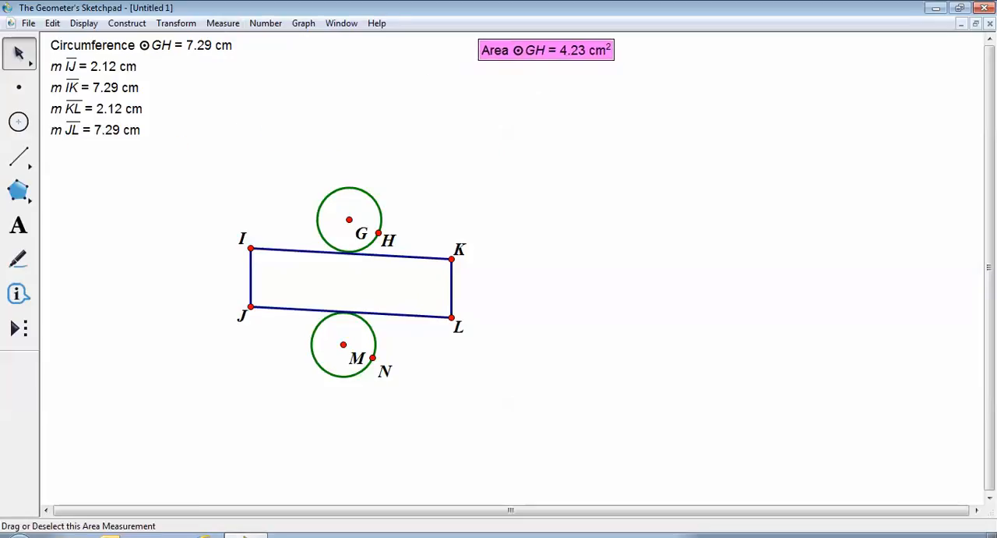
pyautogui.press('Escape')
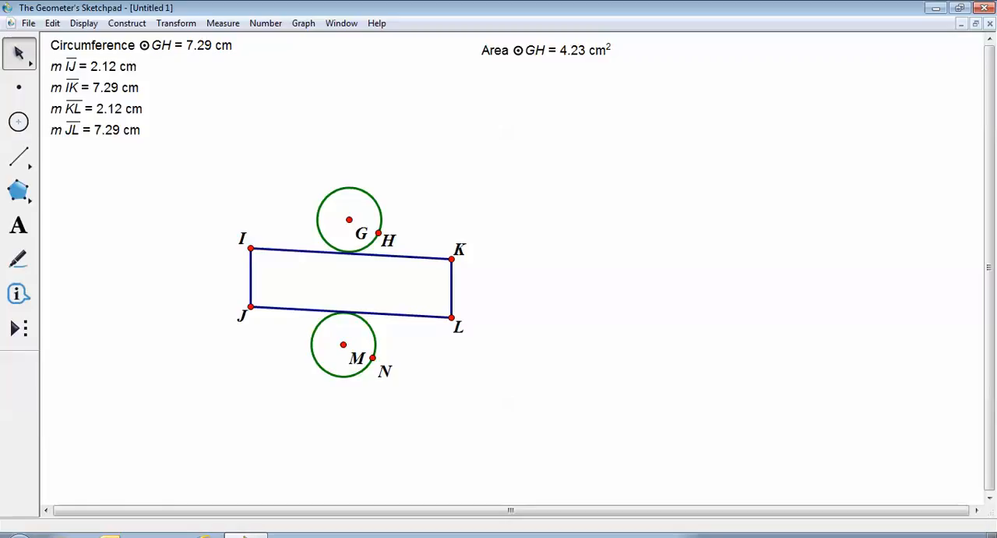
# - Measure the area of circle MN below the rectangle
pyautogui.click(374, 334)
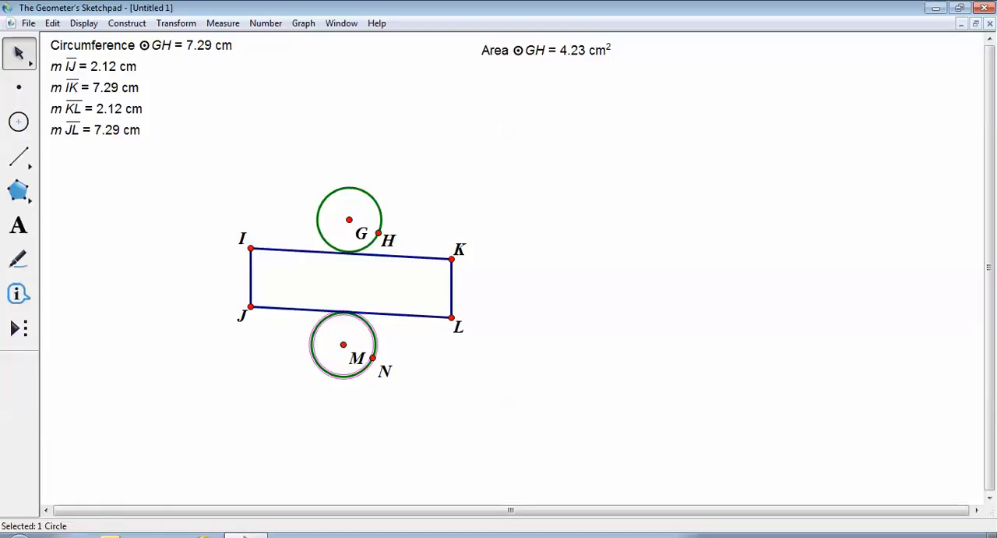
pyautogui.click(223, 22)
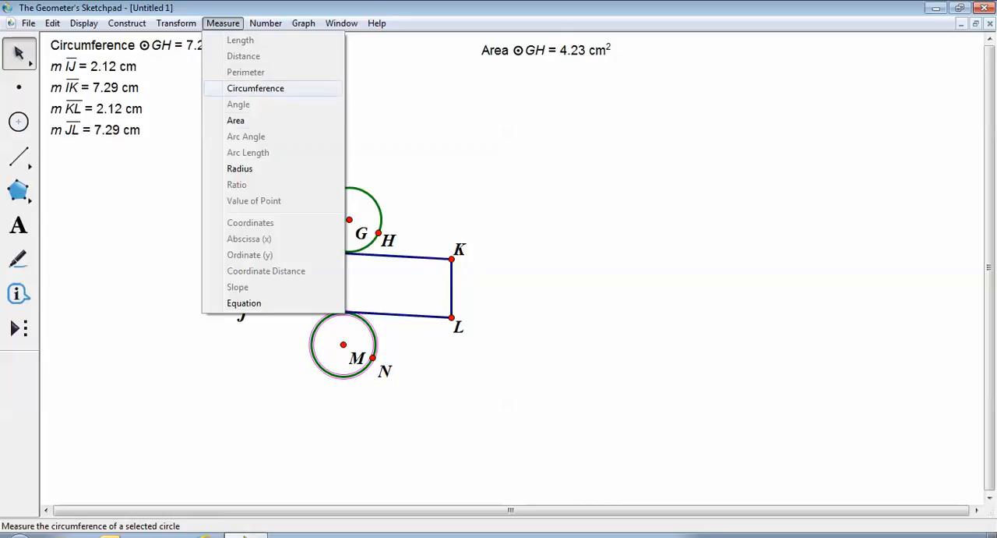
pyautogui.click(235, 120)
pyautogui.press('Escape')
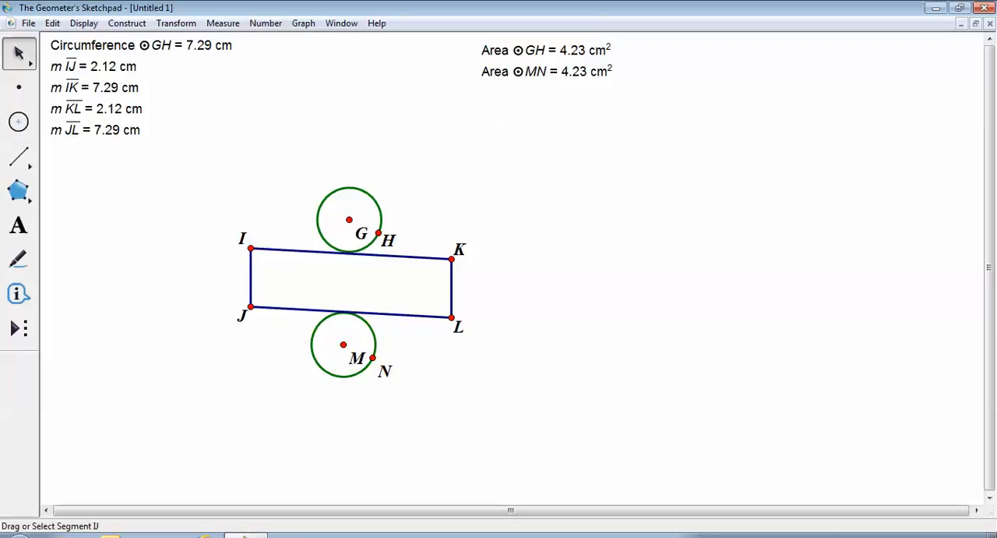
pyautogui.click(250, 277)
pyautogui.click(405, 256)
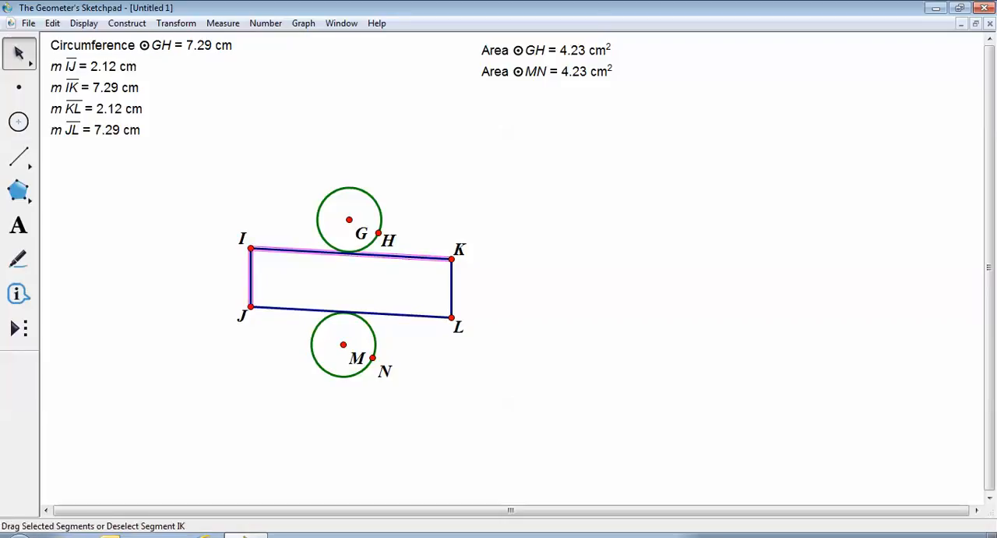
pyautogui.click(222, 22)
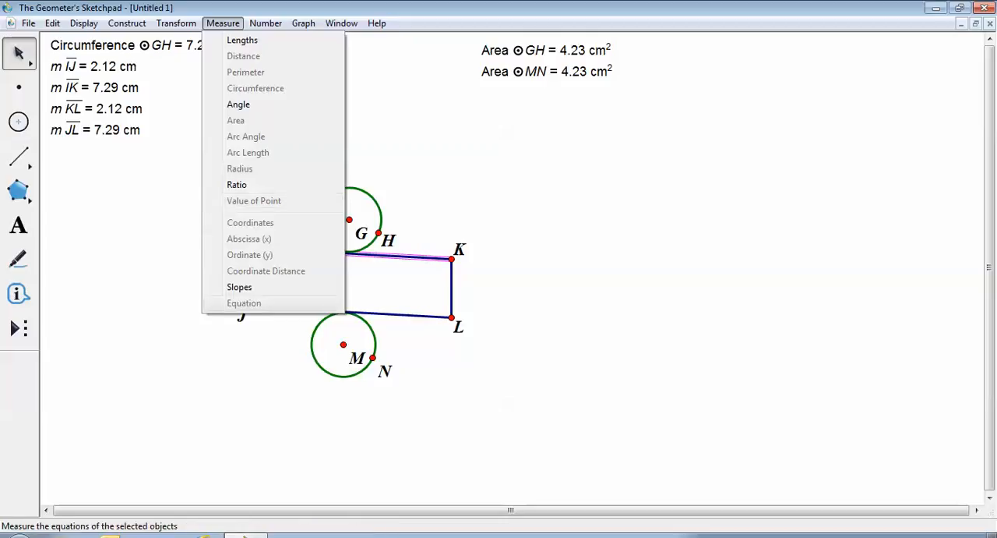
pyautogui.press('Escape')
pyautogui.press('Escape')
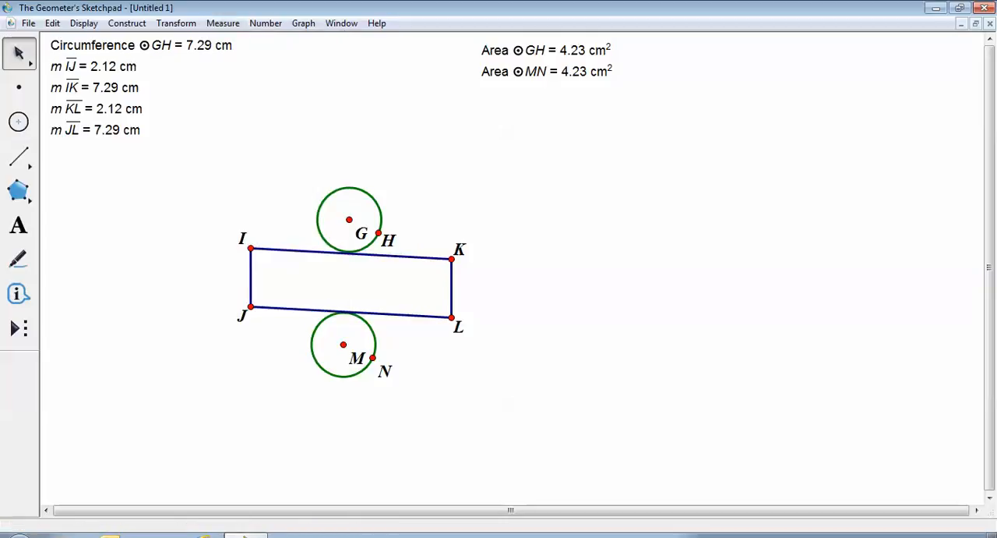
# - Calculate the rectangle's area as length IJ times length IK and shift the result to leave caption space before it
pyautogui.click(266, 24)
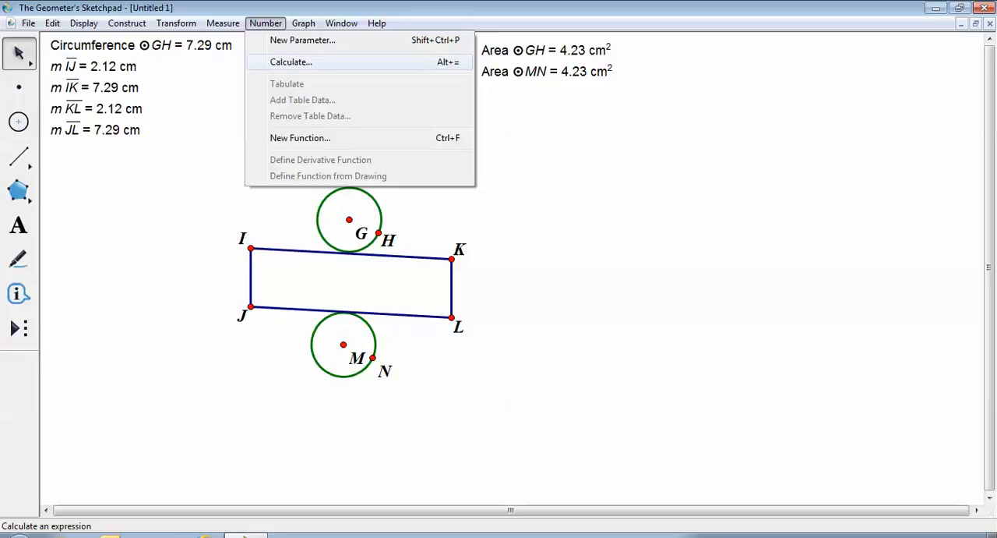
pyautogui.click(291, 61)
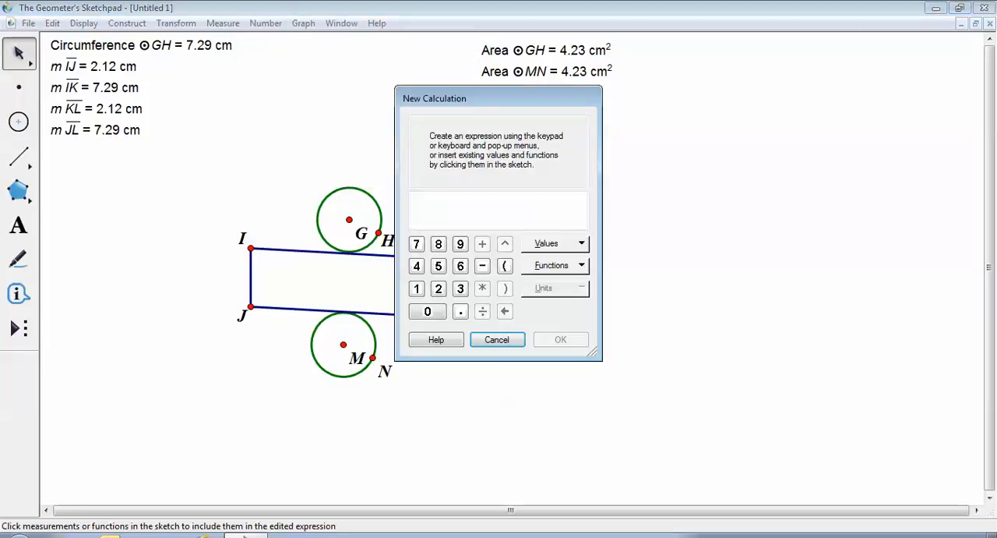
pyautogui.moveTo(468, 98); pyautogui.dragTo(715, 111)
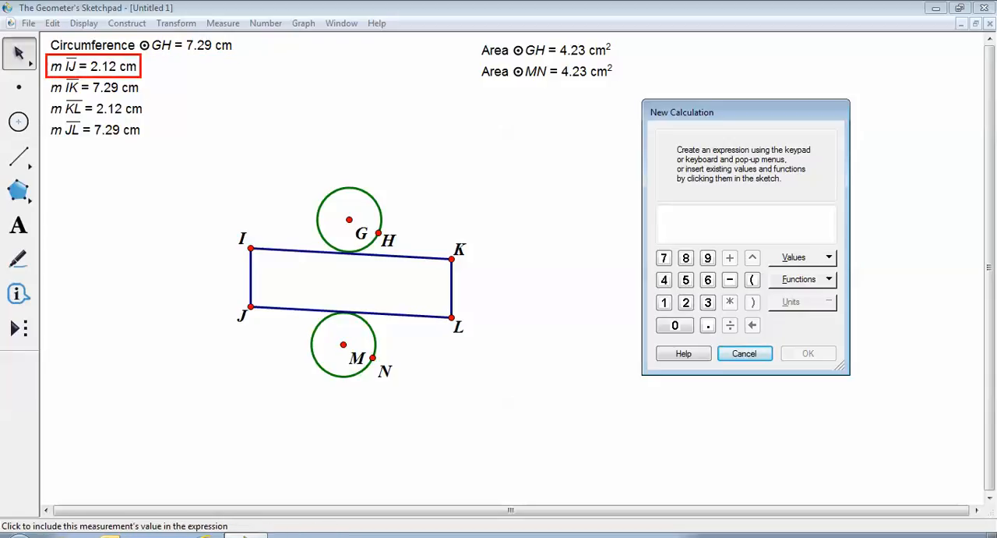
pyautogui.click(94, 66)
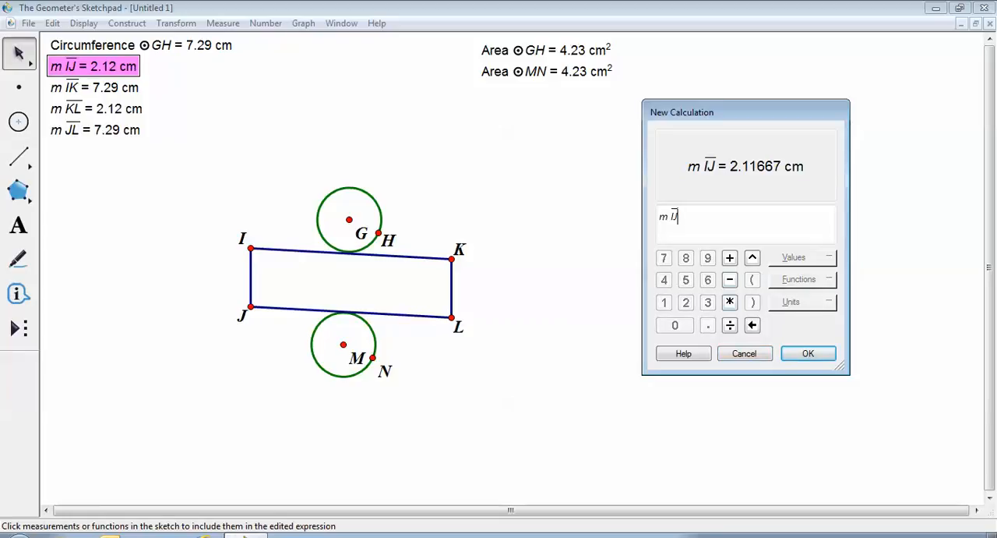
pyautogui.write('*')
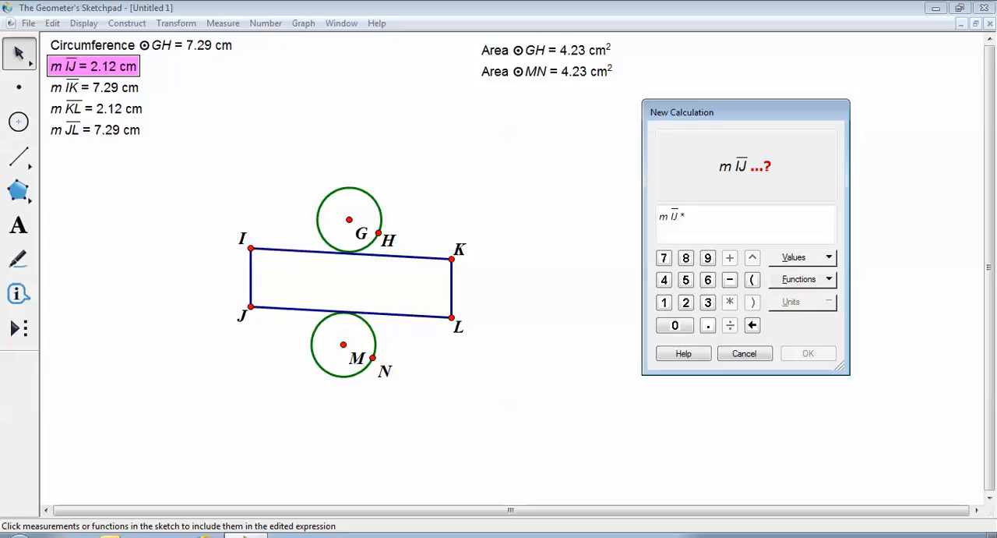
pyautogui.click(94, 87)
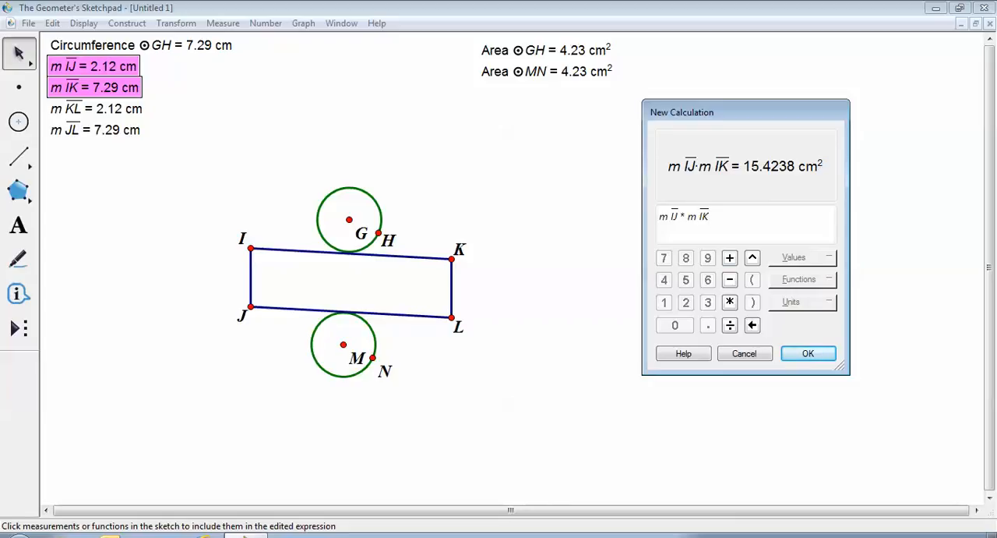
pyautogui.press('Return')
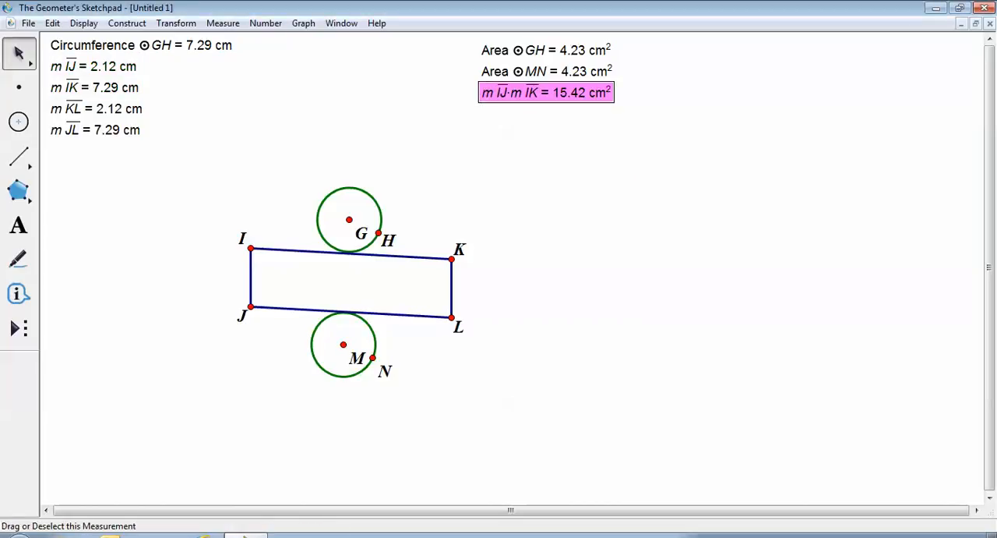
pyautogui.moveTo(546, 93); pyautogui.dragTo(622, 92)
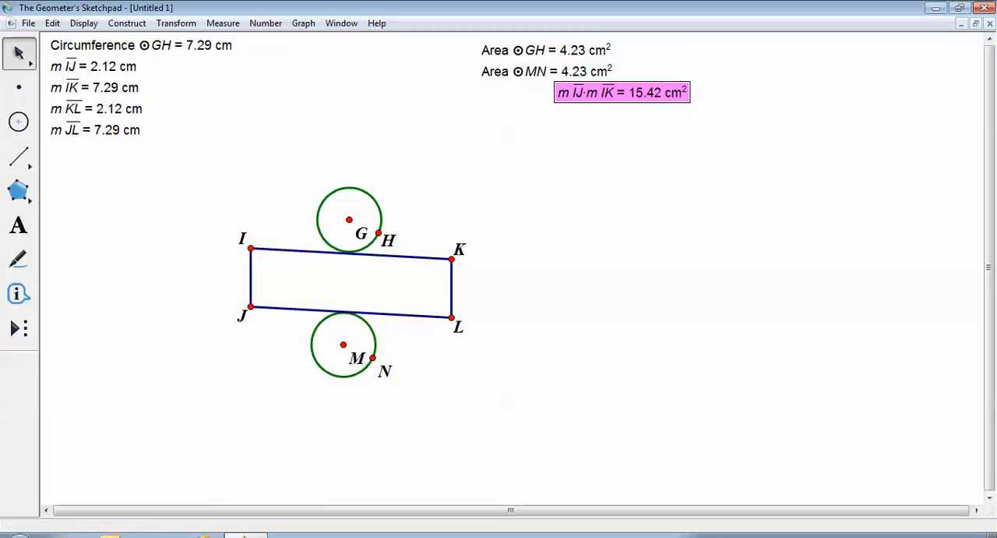
pyautogui.click(623, 93)
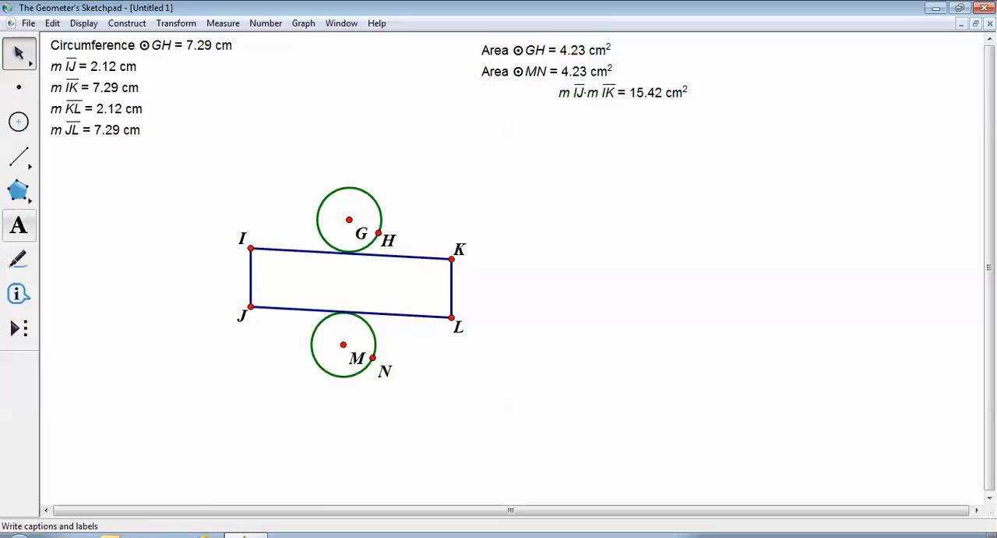
# - Add the caption "Area of Rectangle" and place it directly in front of the IJ times IK result
pyautogui.click(19, 225)
pyautogui.moveTo(467, 95); pyautogui.dragTo(551, 123)
pyautogui.write('A')
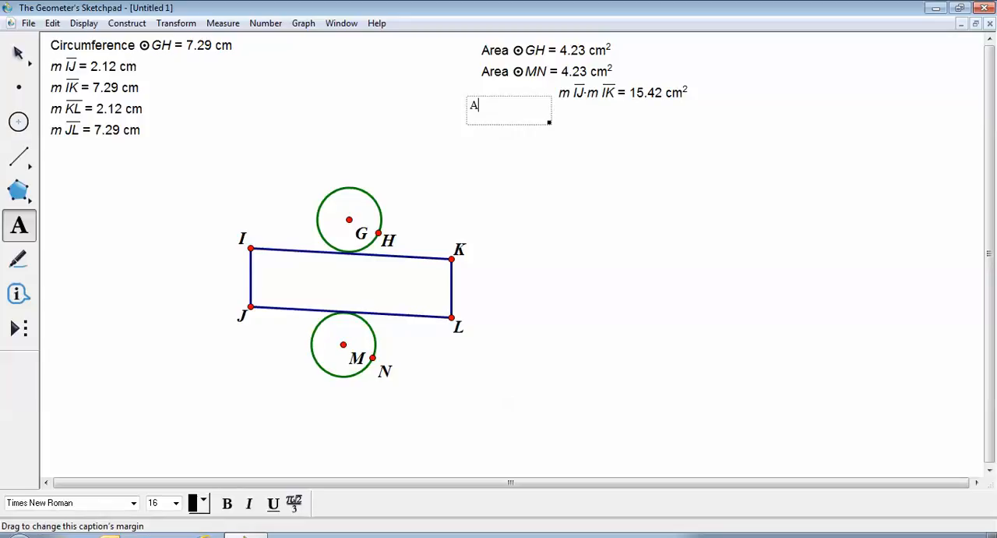
pyautogui.write('rea of Rectangle')
pyautogui.press('Escape')
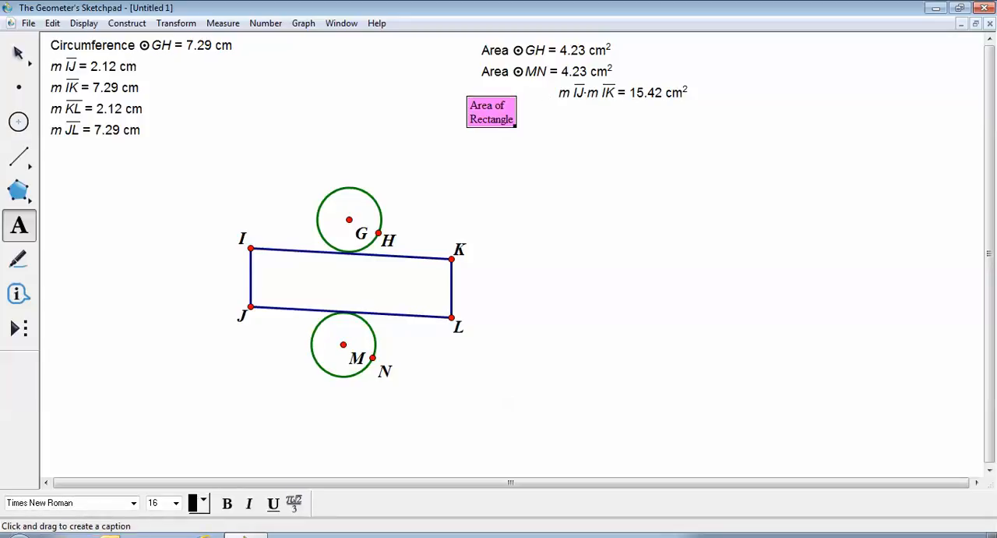
pyautogui.press('Escape')
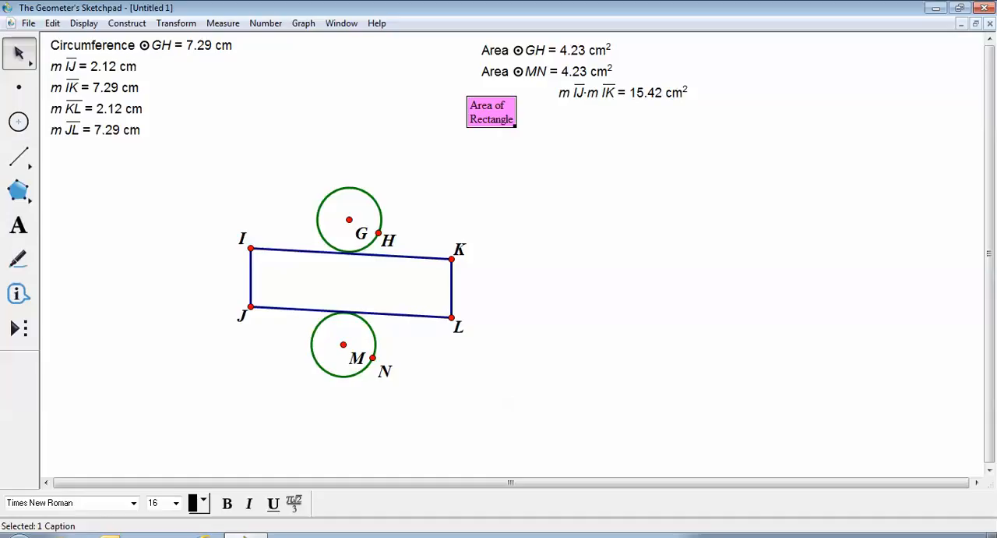
pyautogui.moveTo(490, 113); pyautogui.dragTo(523, 98)
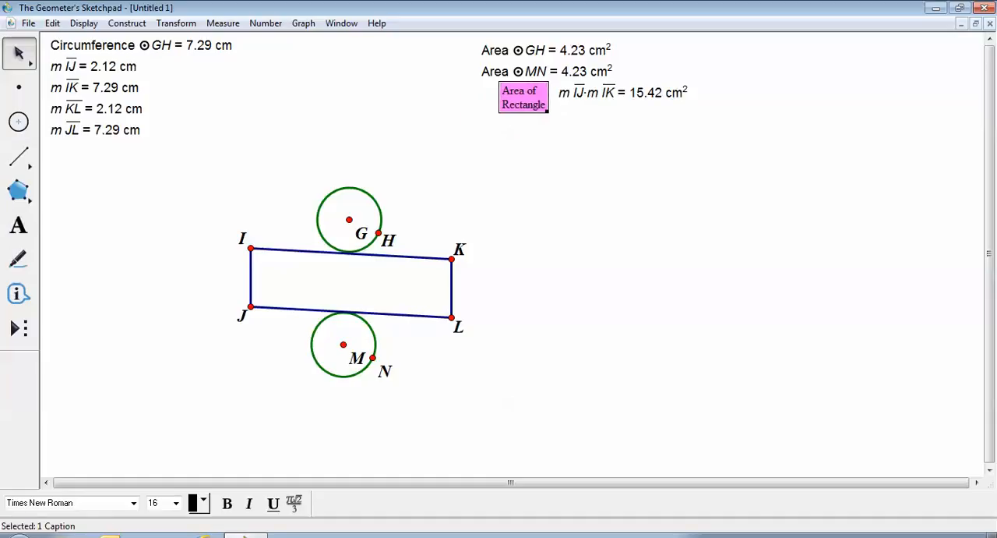
pyautogui.press('Escape')
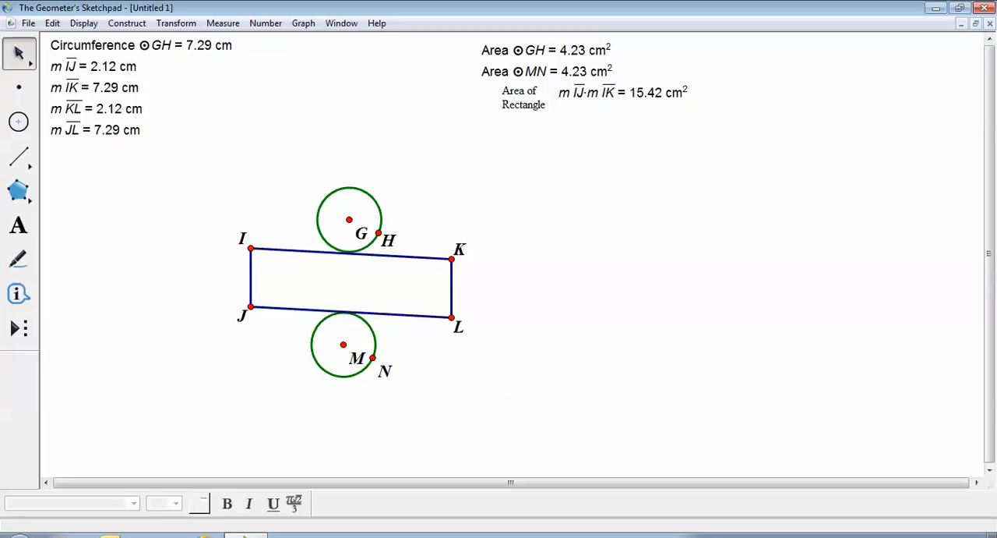
# - Calculate area GH + area MN + the IJ times IK product, and shift the sum to leave caption space before it
pyautogui.click(223, 23)
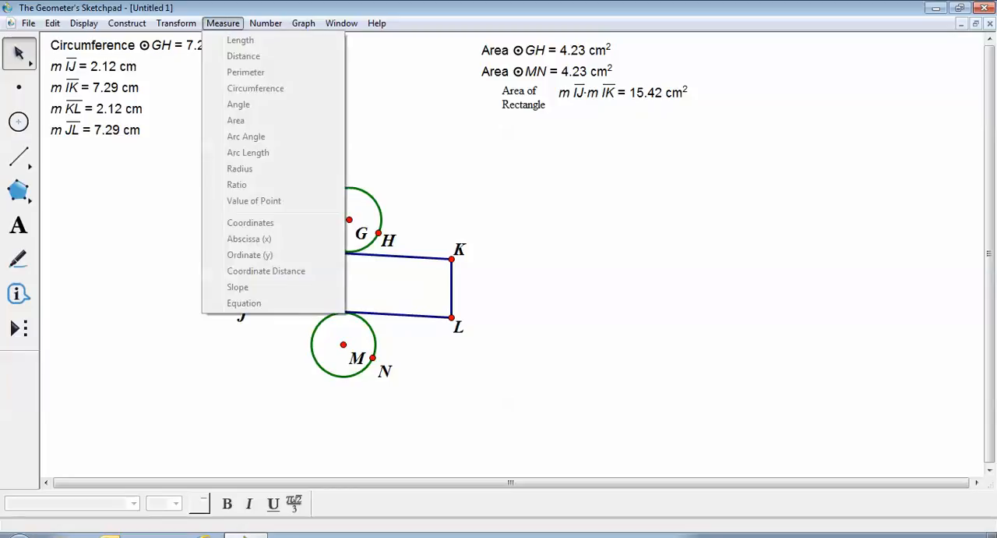
pyautogui.moveTo(266, 23)
pyautogui.click(292, 61)
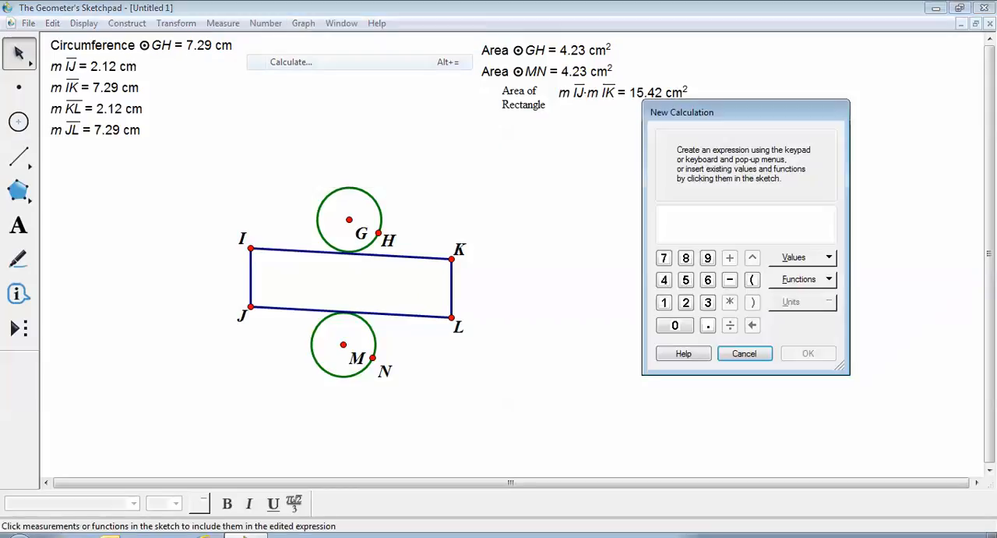
pyautogui.moveTo(732, 112); pyautogui.dragTo(766, 127)
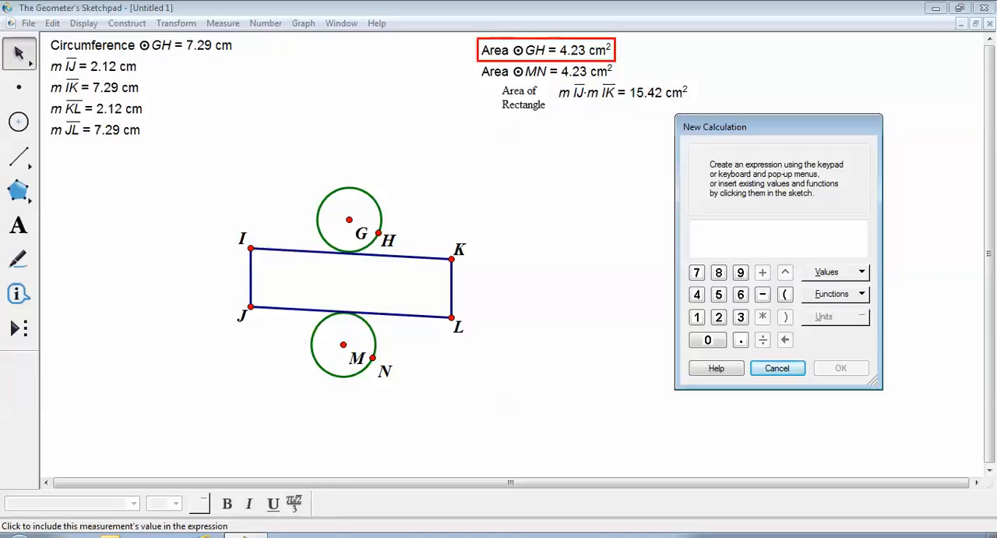
pyautogui.click(546, 50)
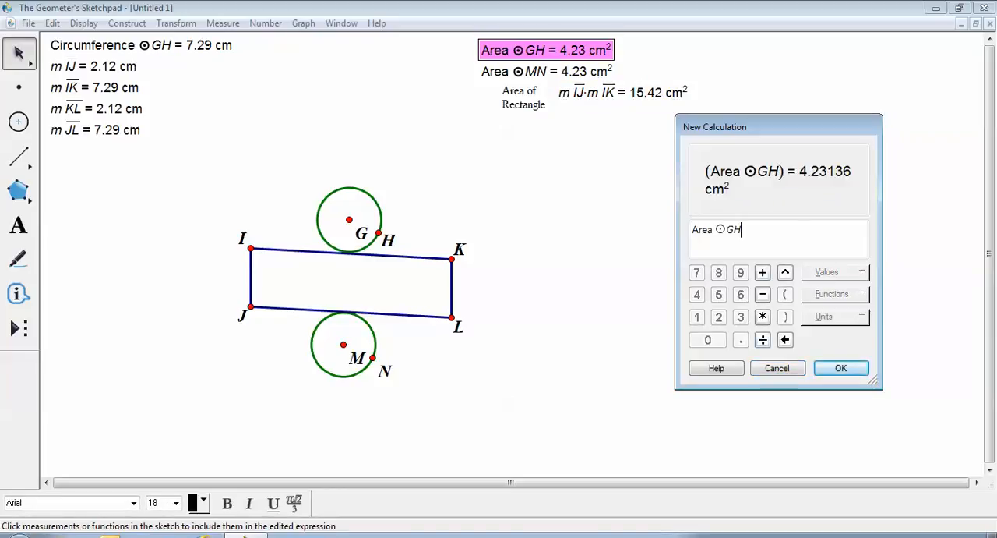
pyautogui.write('+')
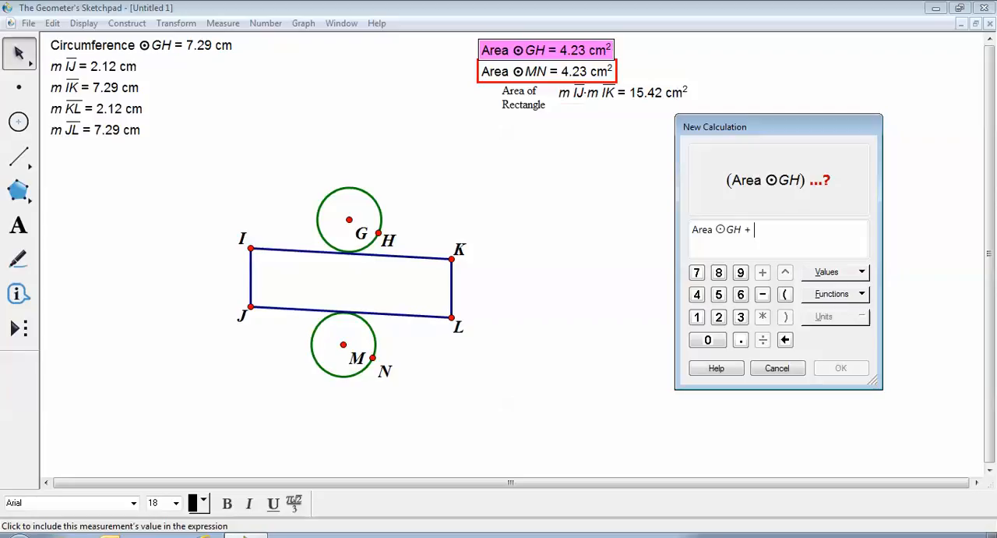
pyautogui.click(546, 71)
pyautogui.write('+')
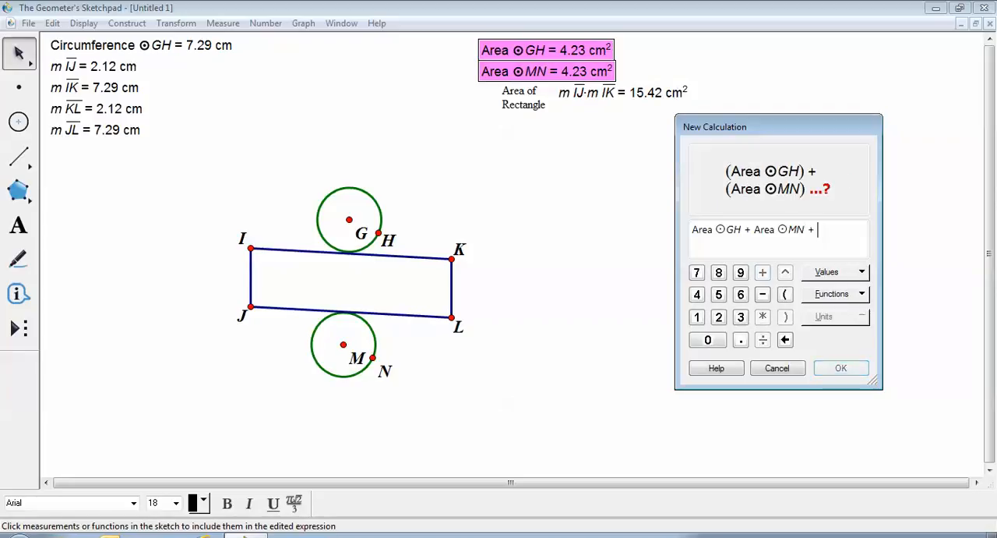
pyautogui.click(623, 92)
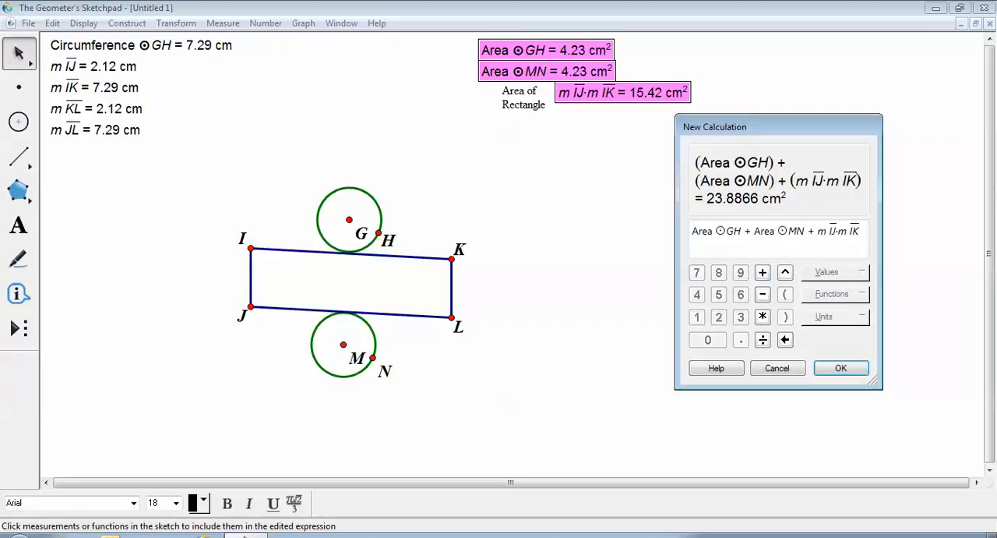
pyautogui.click(841, 367)
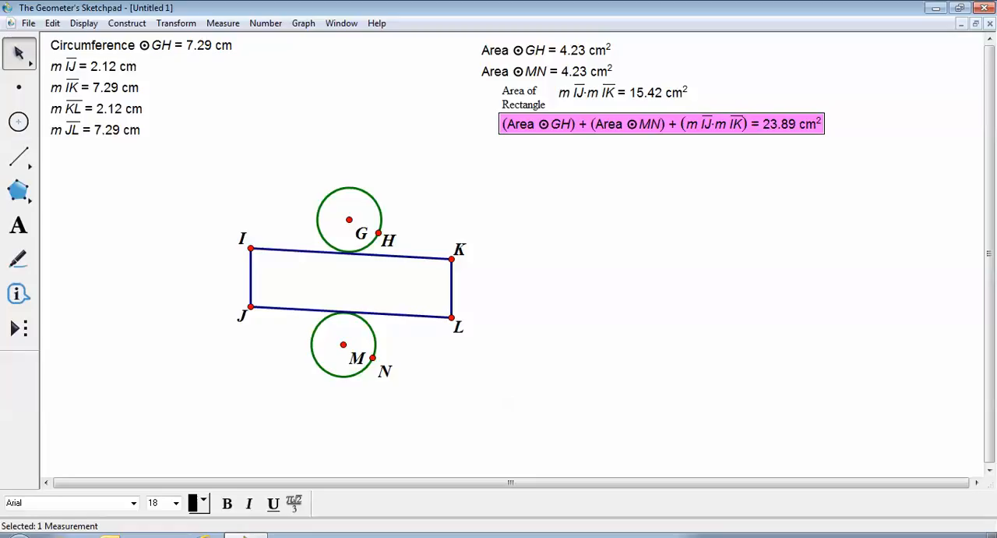
pyautogui.moveTo(678, 124); pyautogui.dragTo(732, 135)
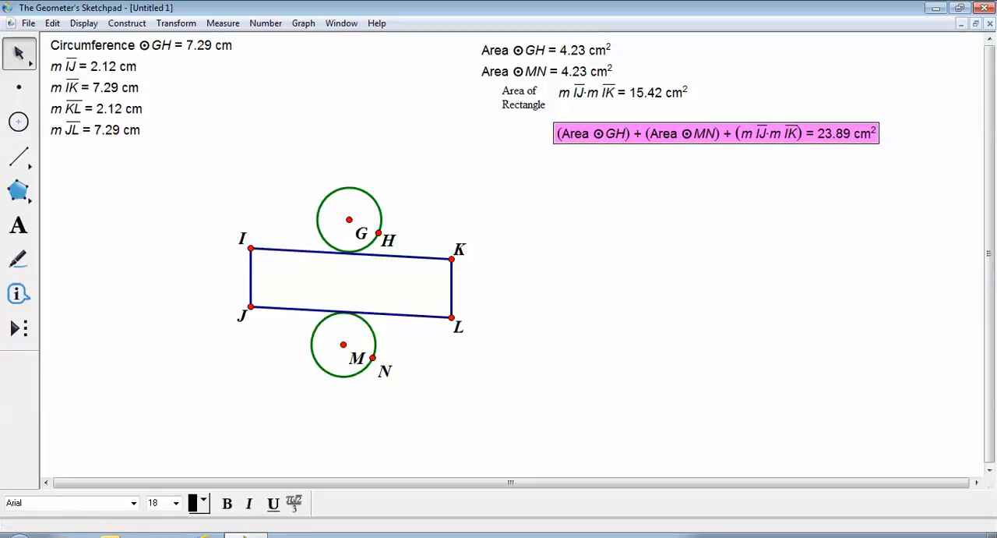
# - Add the caption "SA of the net" and place it directly in front of the area sum, below the rectangle caption
pyautogui.click(18, 226)
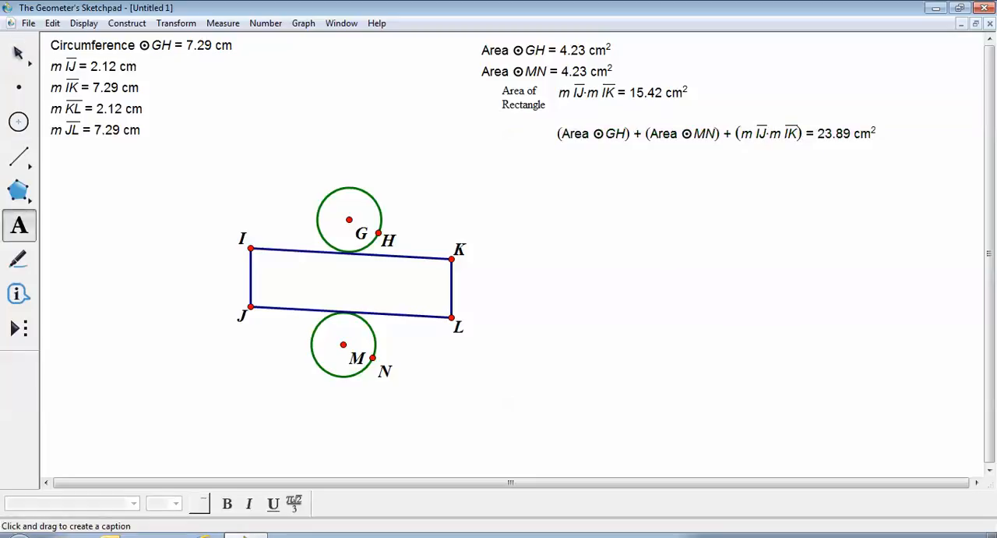
pyautogui.moveTo(473, 129); pyautogui.dragTo(531, 156)
pyautogui.write('S')
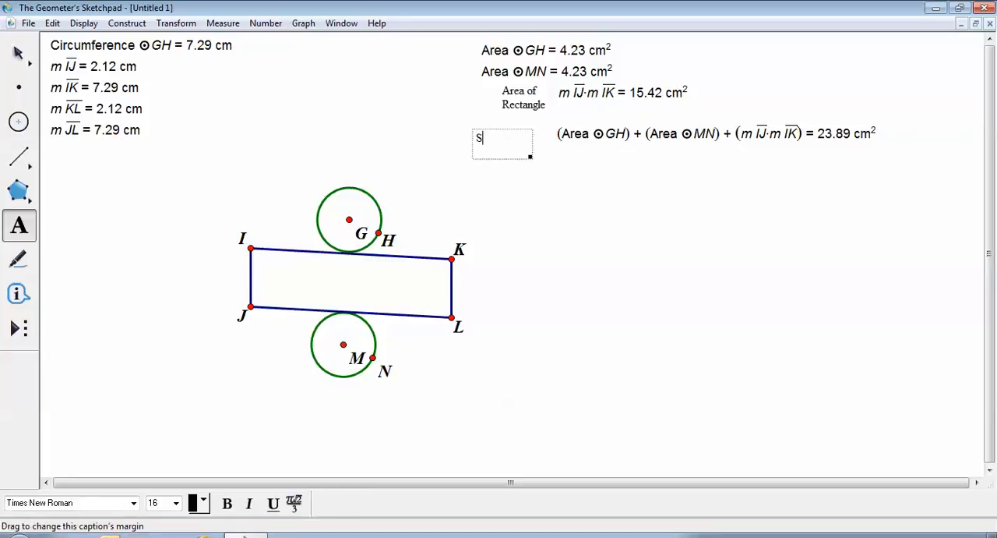
pyautogui.write('A of the net')
pyautogui.press('Escape')
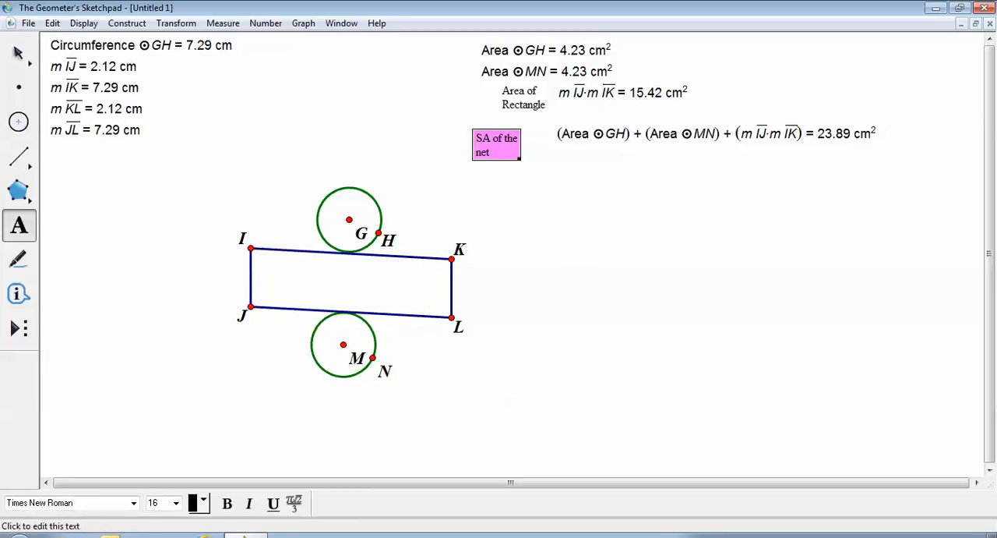
pyautogui.press('Escape')
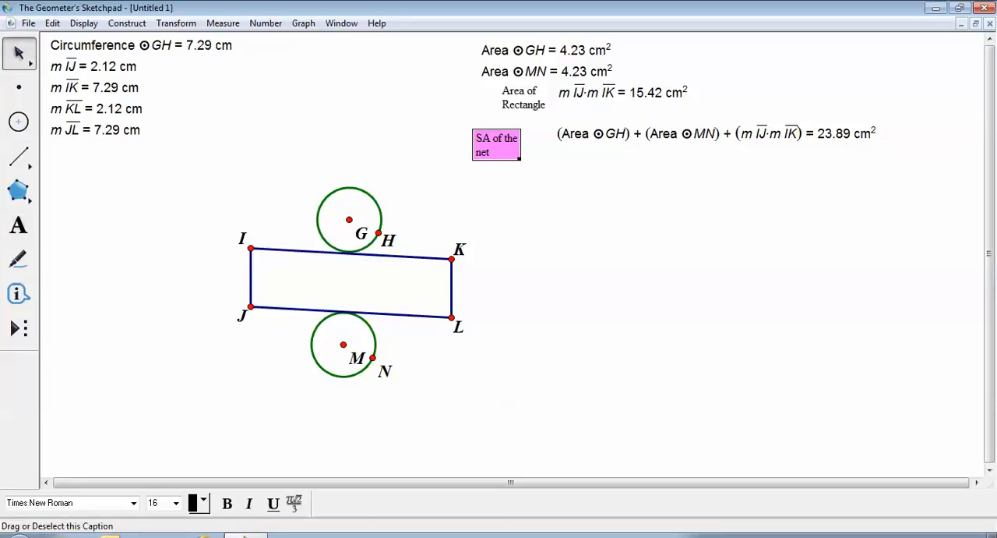
pyautogui.moveTo(496, 145); pyautogui.dragTo(524, 136)
pyautogui.click(538, 203)
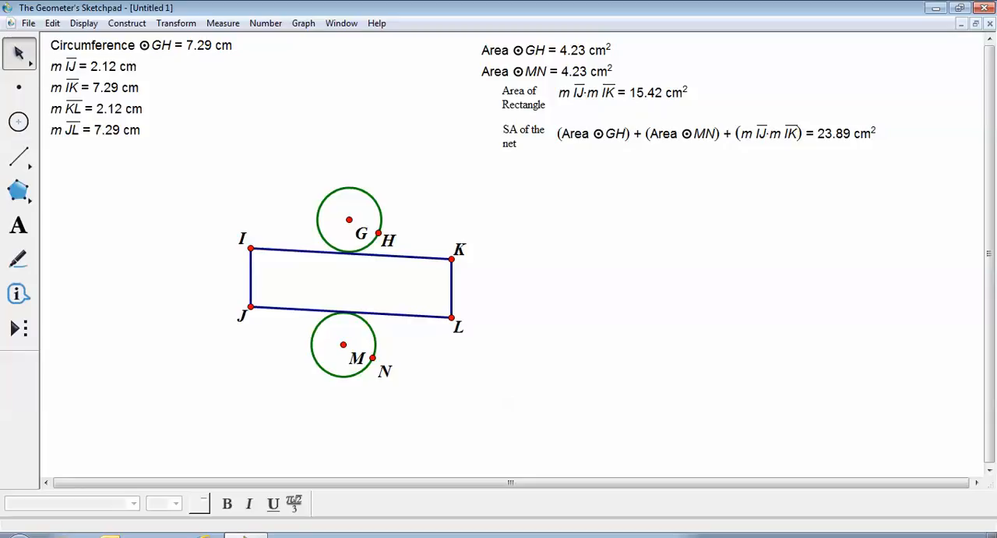
pyautogui.click(223, 23)
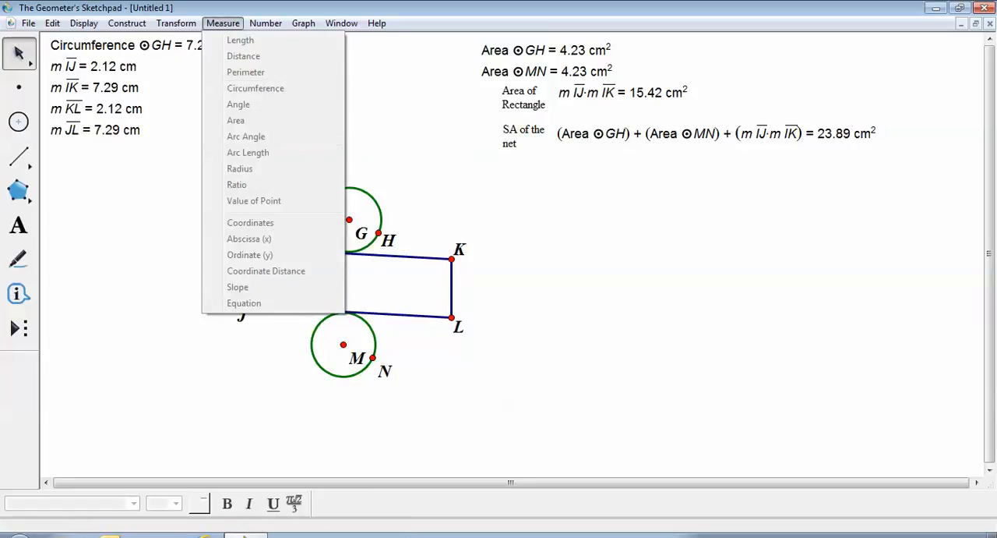
pyautogui.press('Escape')
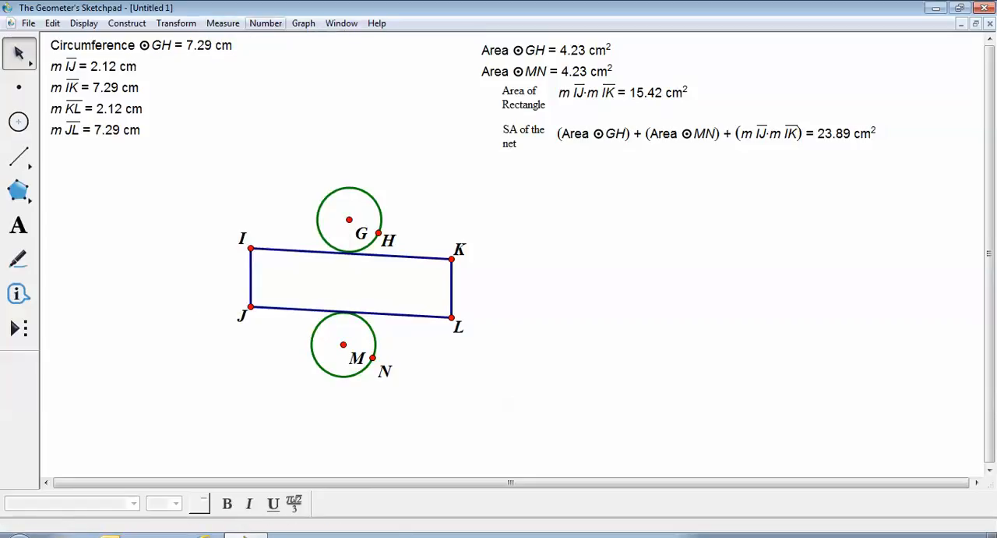
pyautogui.click(266, 22)
pyautogui.click(291, 61)
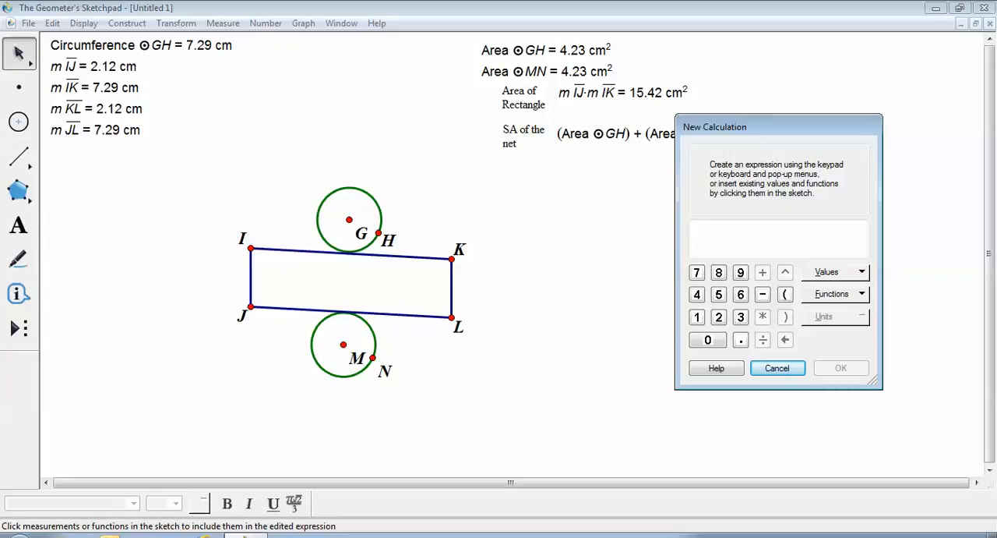
pyautogui.click(778, 368)
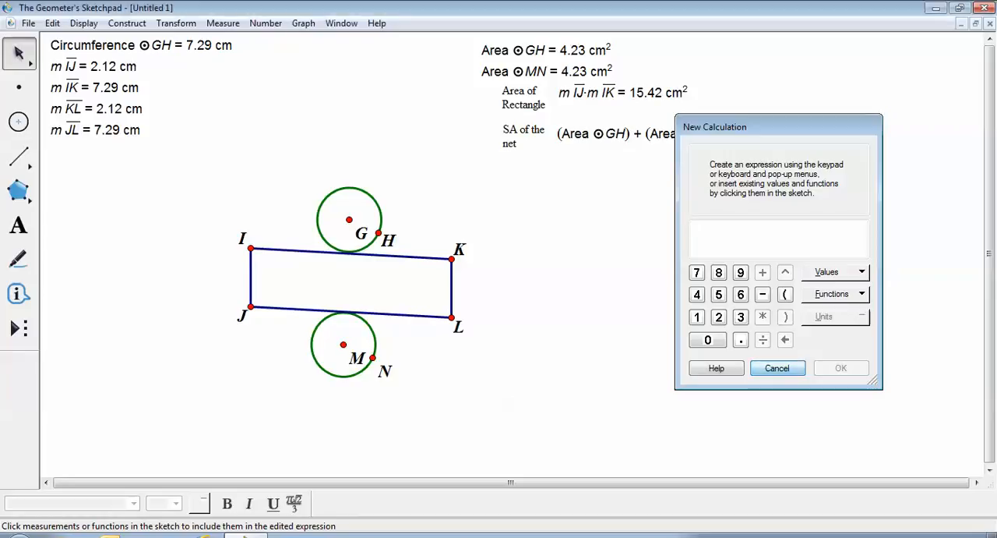
# - Measure the radius of circle GH and place the measurement directly below the length of JL
pyautogui.click(374, 200)
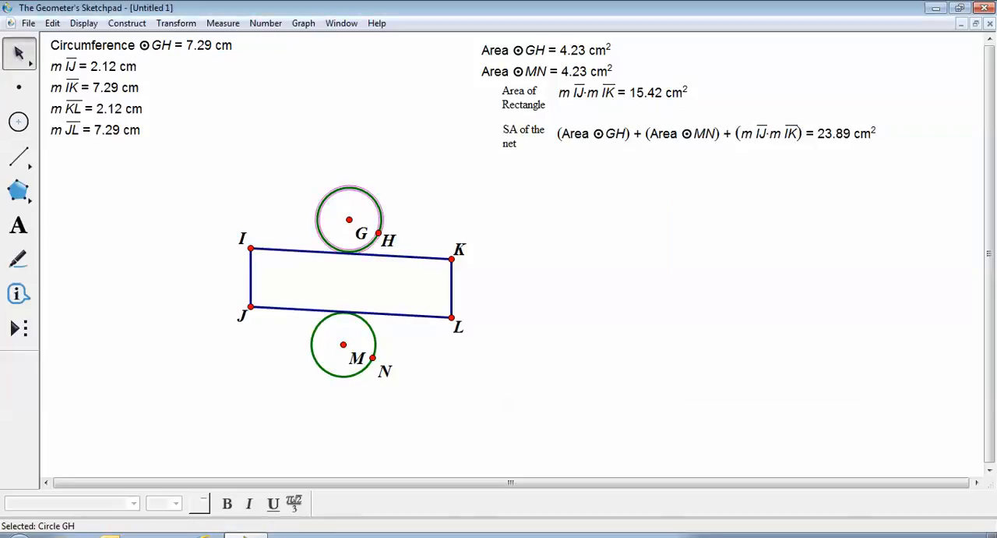
pyautogui.click(223, 23)
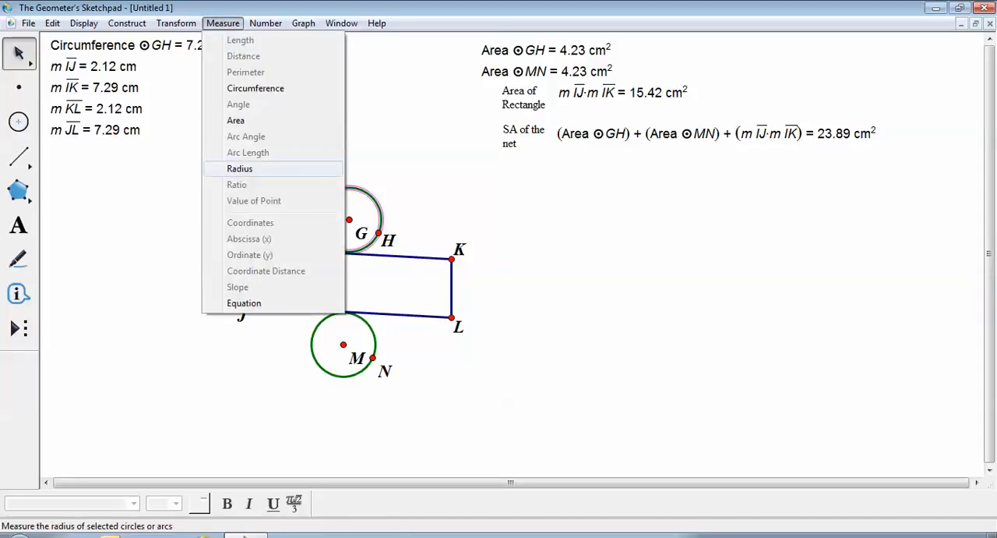
pyautogui.click(239, 169)
pyautogui.moveTo(561, 162); pyautogui.dragTo(114, 150)
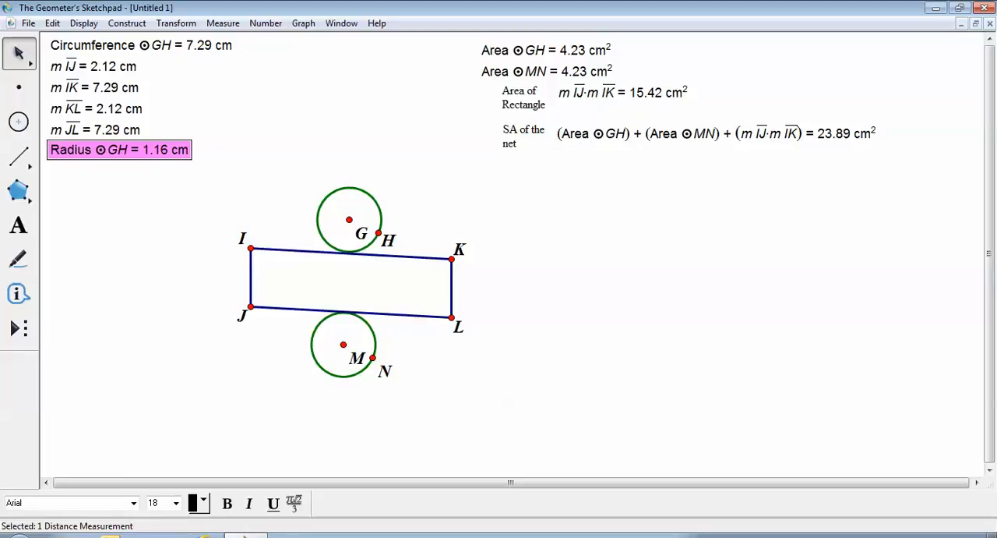
pyautogui.press('Escape')
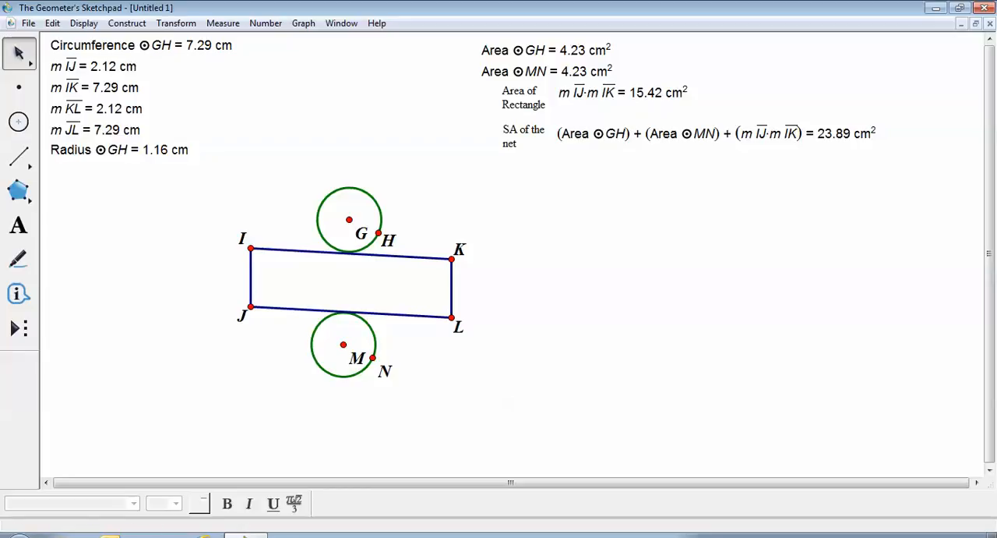
# - Start a new calculation with the expression π * Radius GH * Radius GH
pyautogui.click(265, 23)
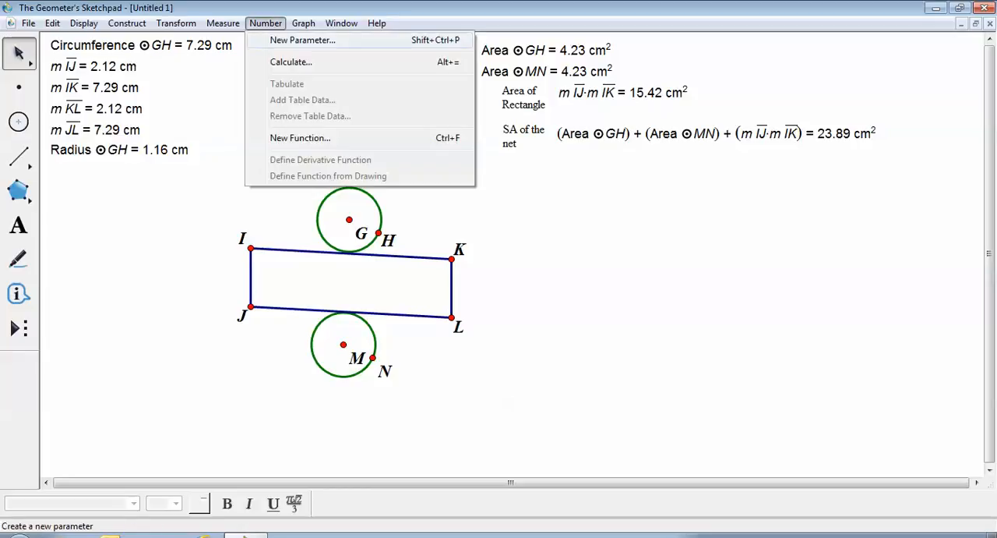
pyautogui.click(291, 61)
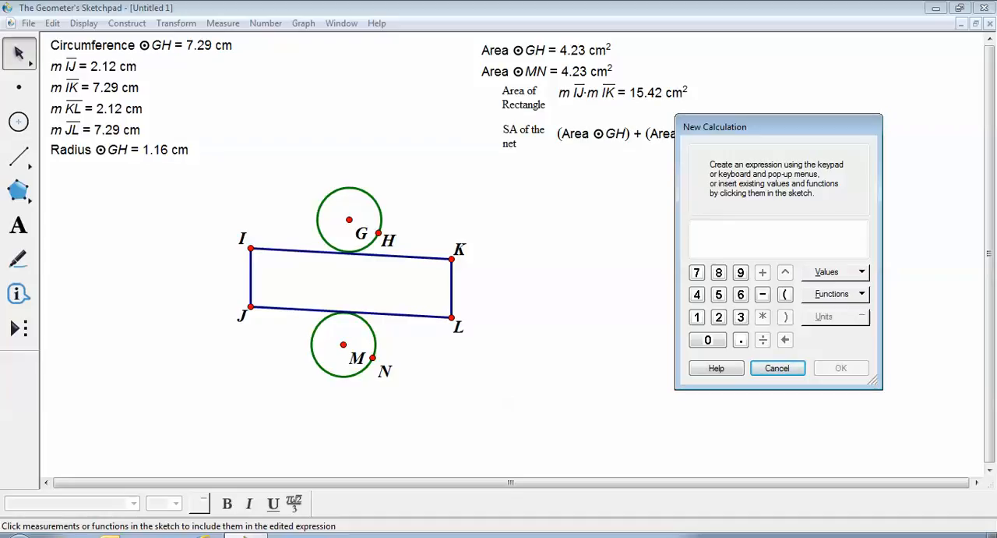
pyautogui.click(832, 272)
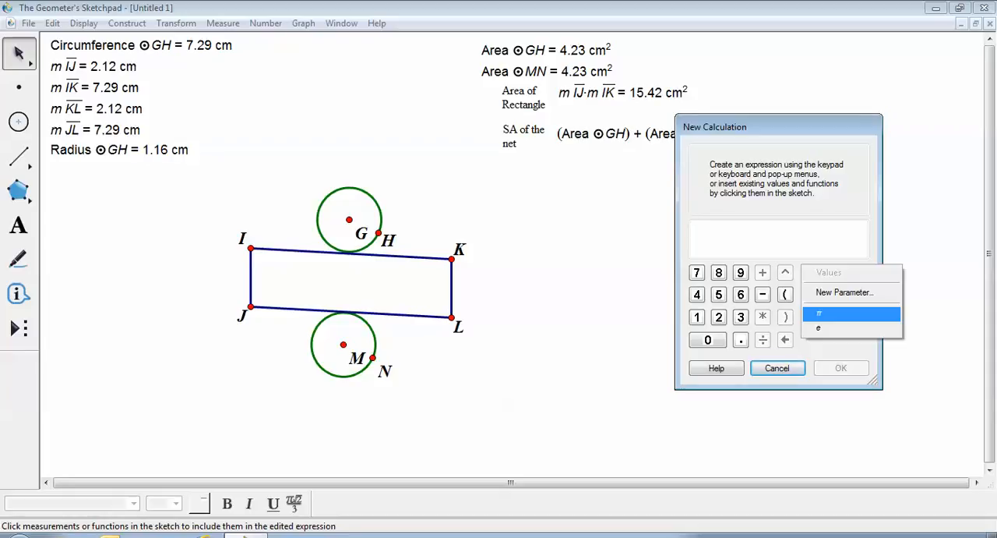
pyautogui.click(852, 313)
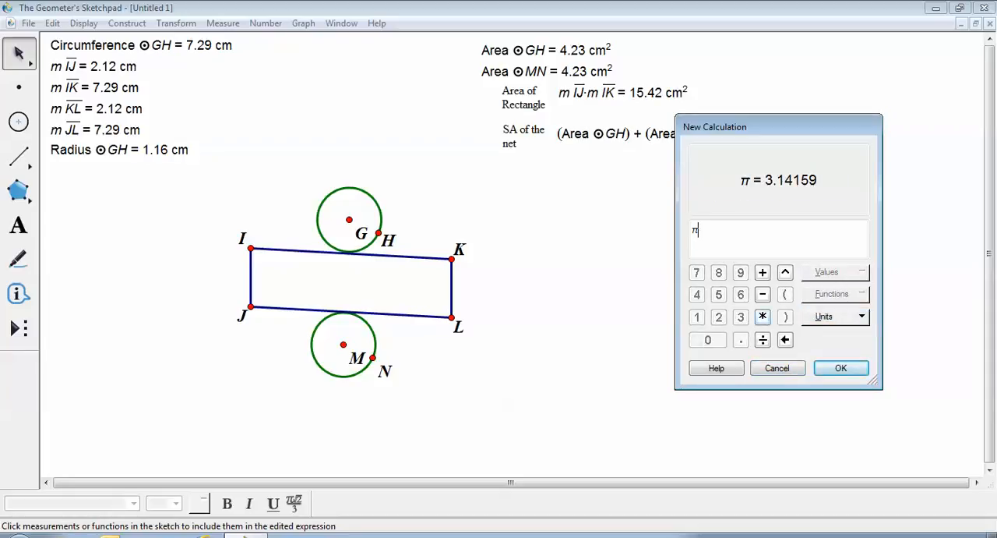
pyautogui.write('*')
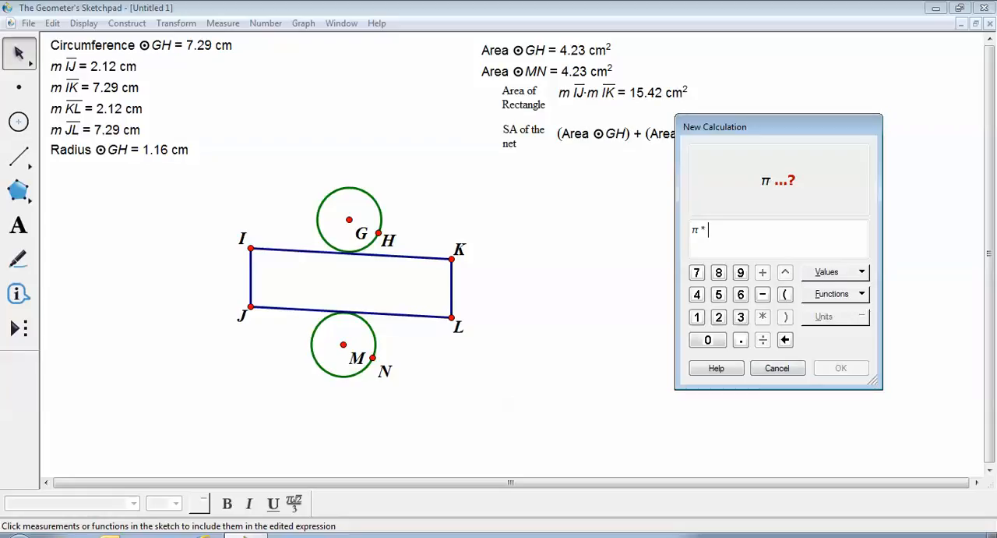
pyautogui.click(836, 294)
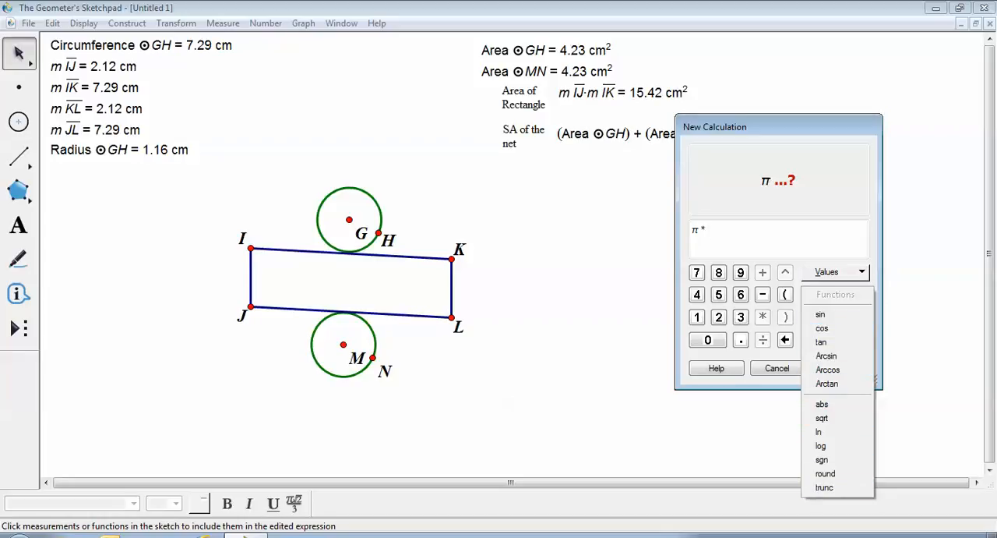
pyautogui.press('Escape')
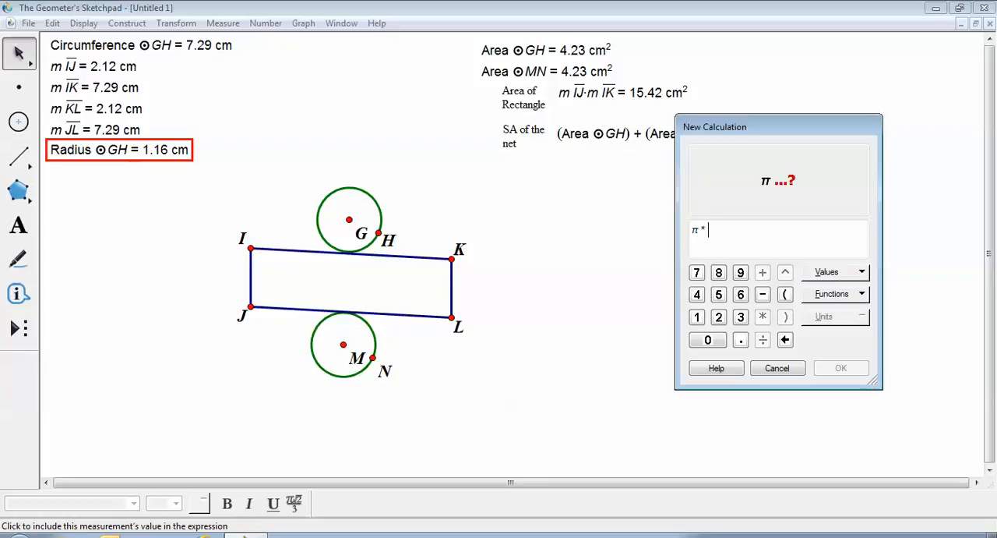
pyautogui.click(119, 150)
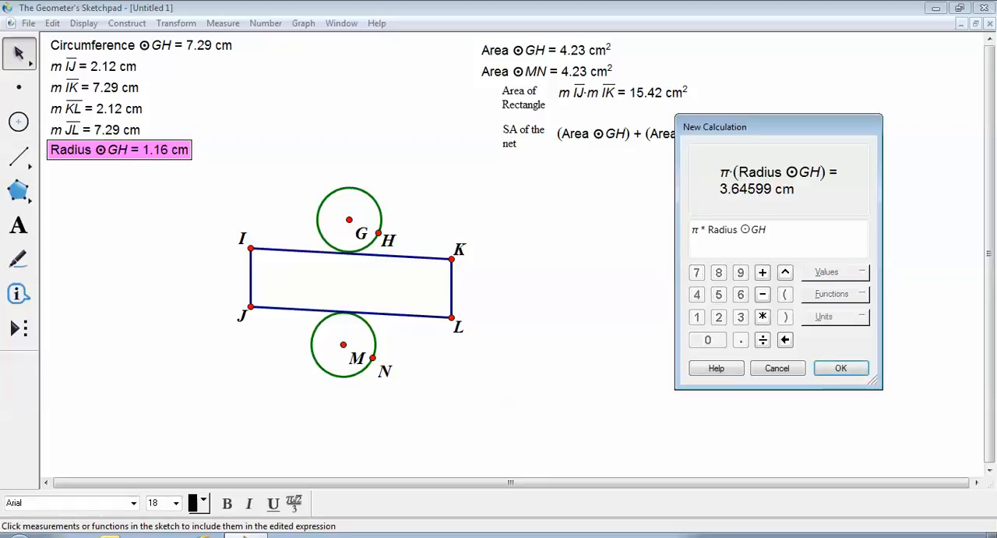
pyautogui.write('*')
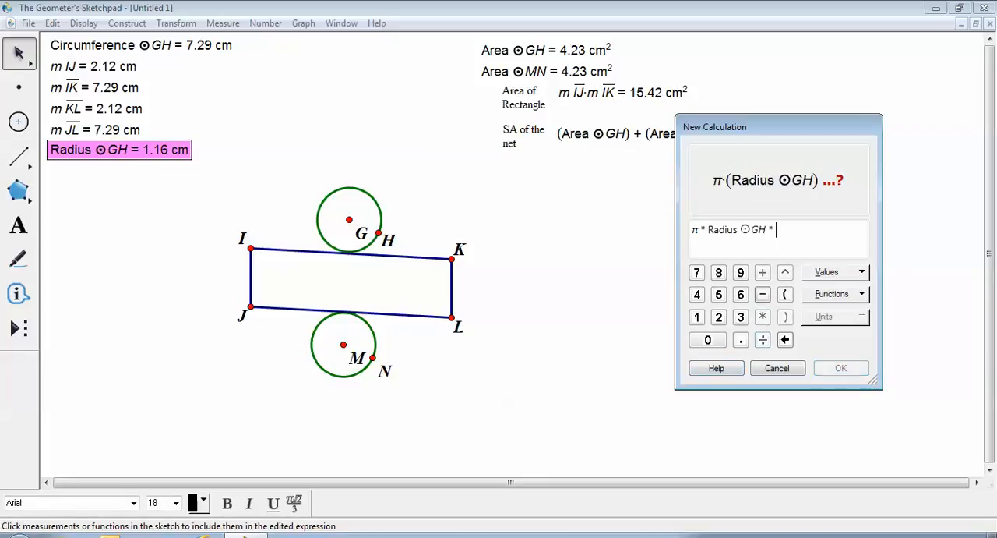
pyautogui.click(119, 150)
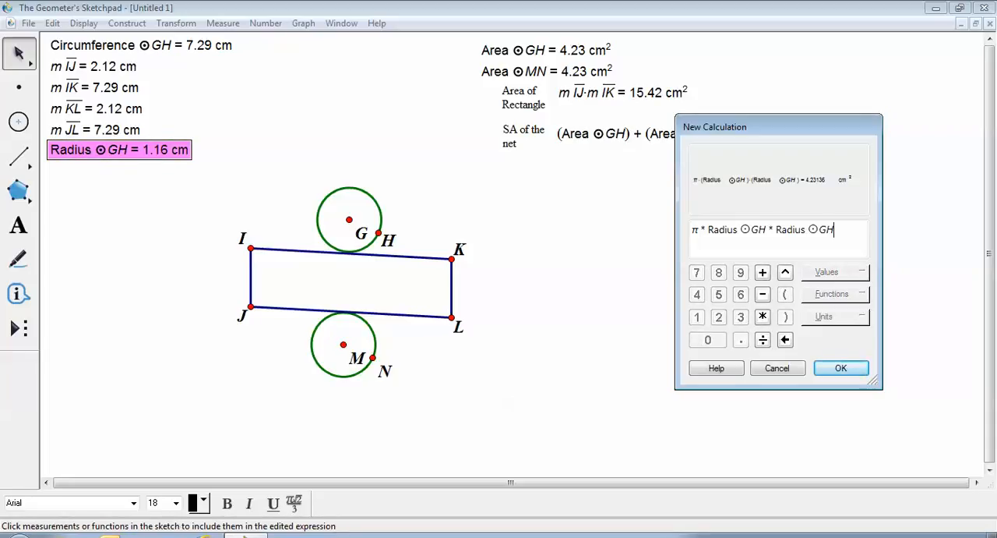
# - Complete the calculation by multiplying by length IJ, and move the result below the net's surface area sum
pyautogui.write('*')
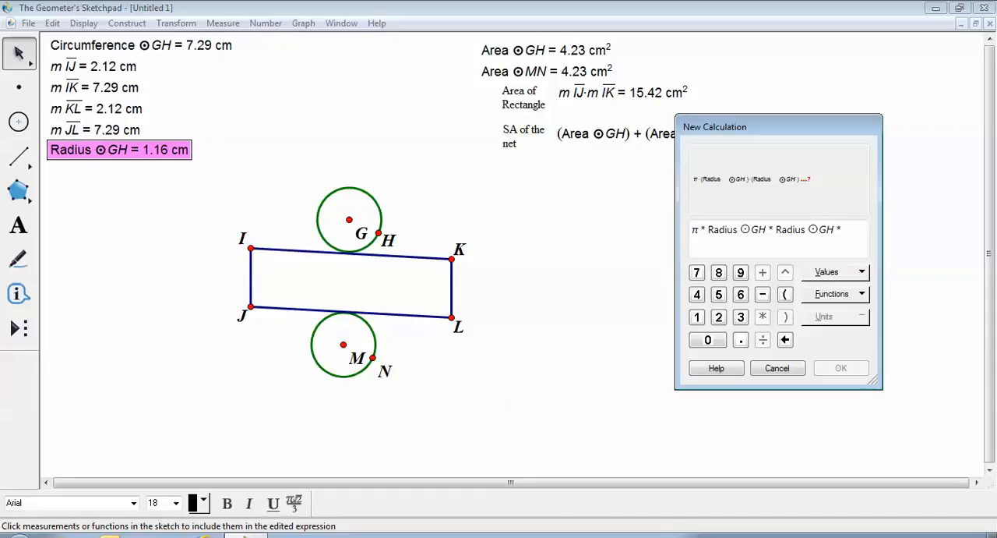
pyautogui.click(92, 66)
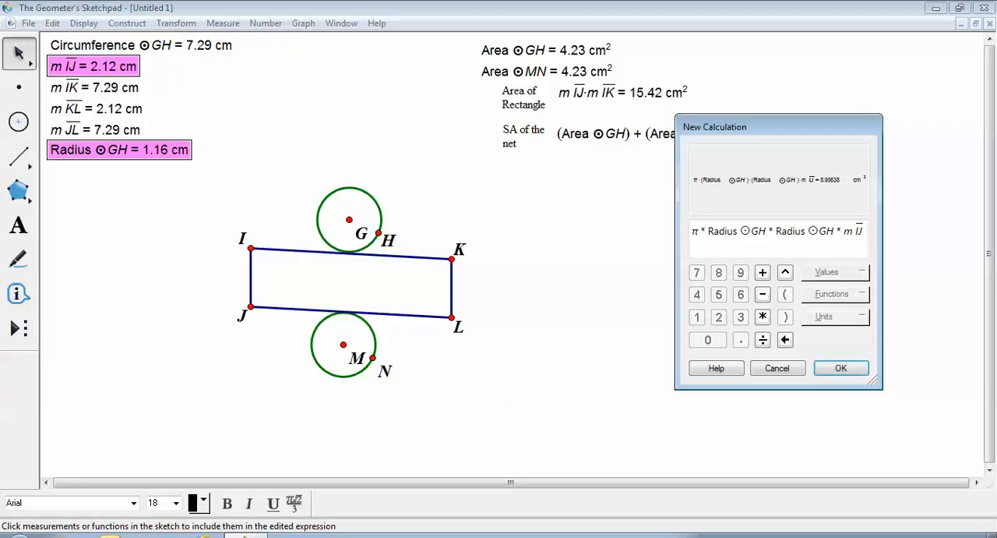
pyautogui.click(841, 367)
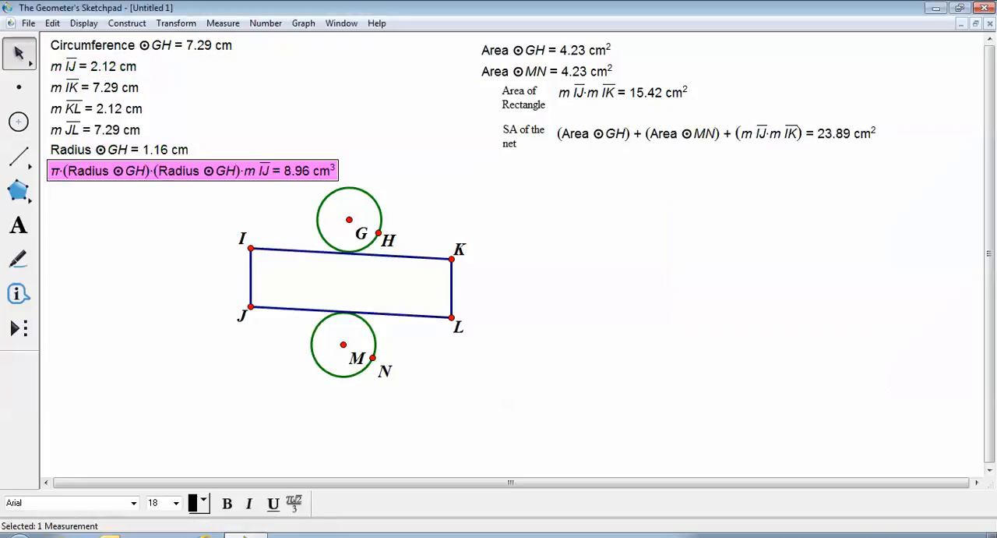
pyautogui.moveTo(195, 170); pyautogui.dragTo(708, 180)
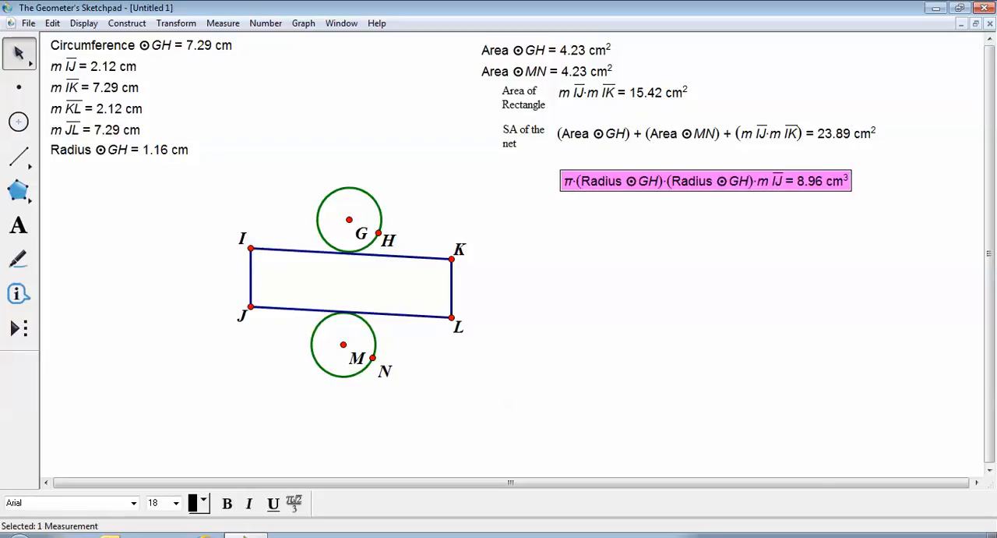
pyautogui.click(708, 242)
# - Add the caption "V of the net" and place it directly in front of the volume calculation
pyautogui.click(19, 225)
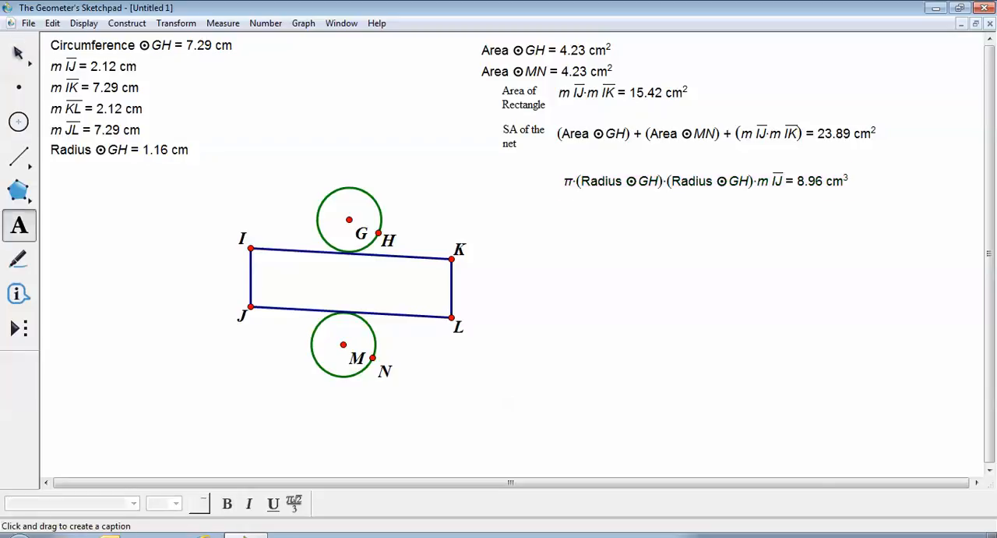
pyautogui.moveTo(504, 174); pyautogui.dragTo(553, 201)
pyautogui.write('V of the net')
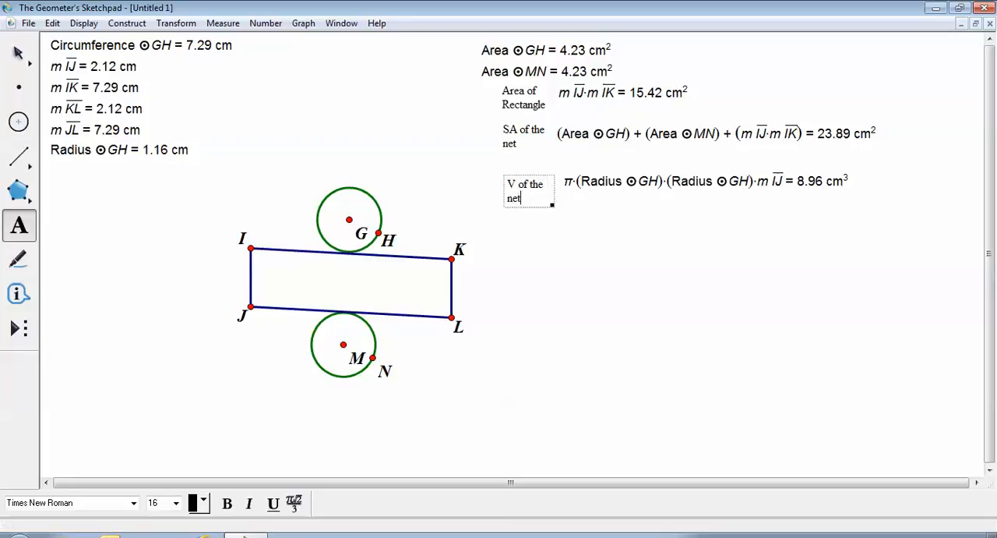
pyautogui.press('Escape')
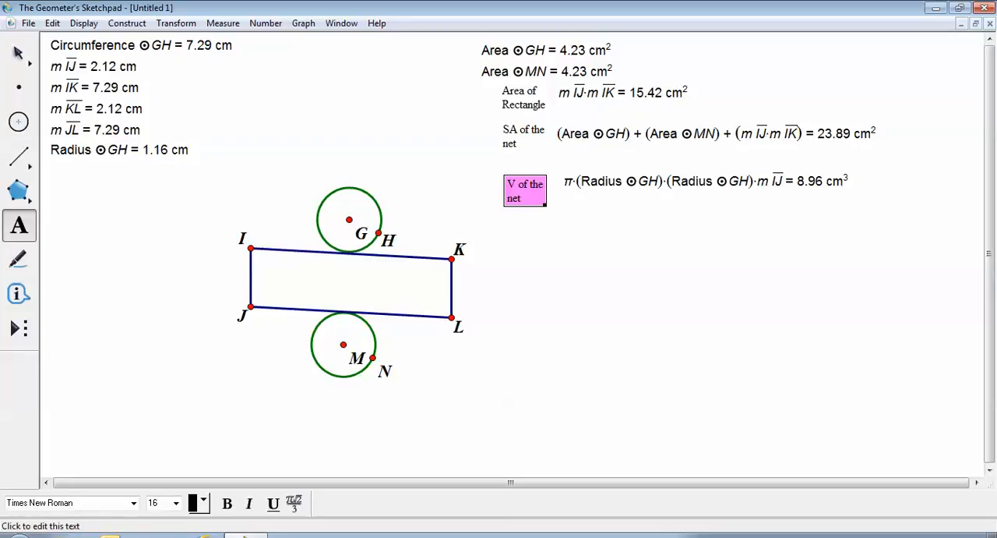
pyautogui.press('Escape')
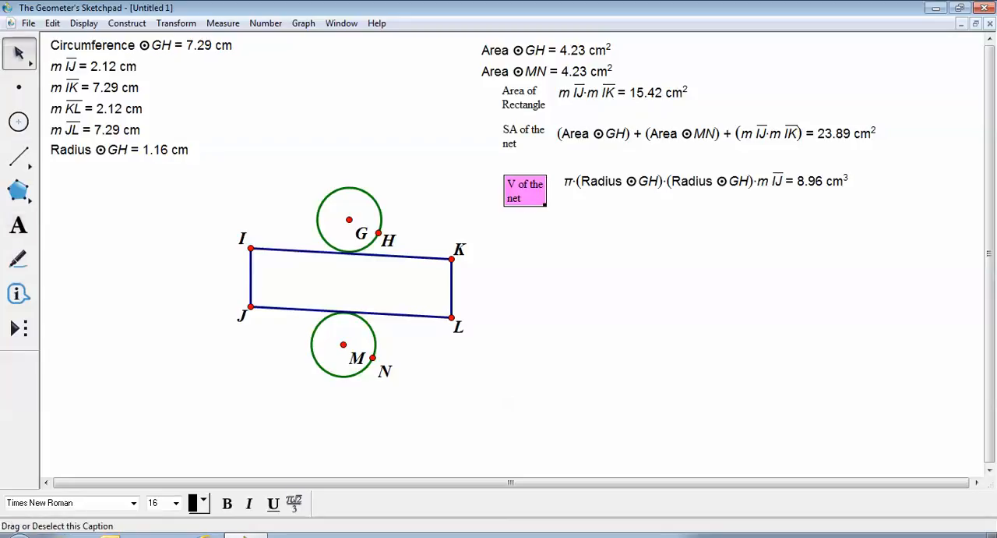
pyautogui.moveTo(525, 190)
pyautogui.mouseDown()
pyautogui.moveTo(527, 180)
pyautogui.moveTo(536, 184)
pyautogui.mouseUp()
pyautogui.click(541, 234)
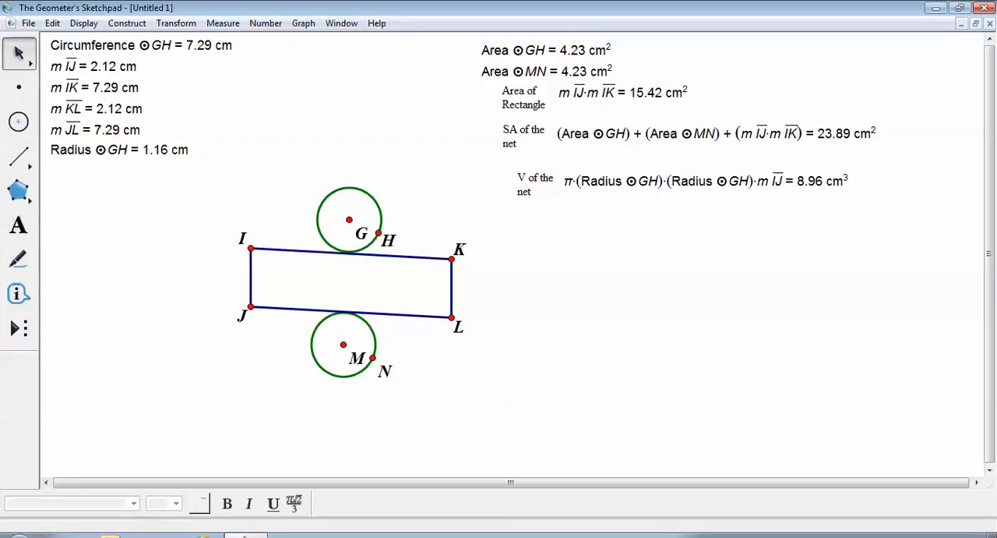